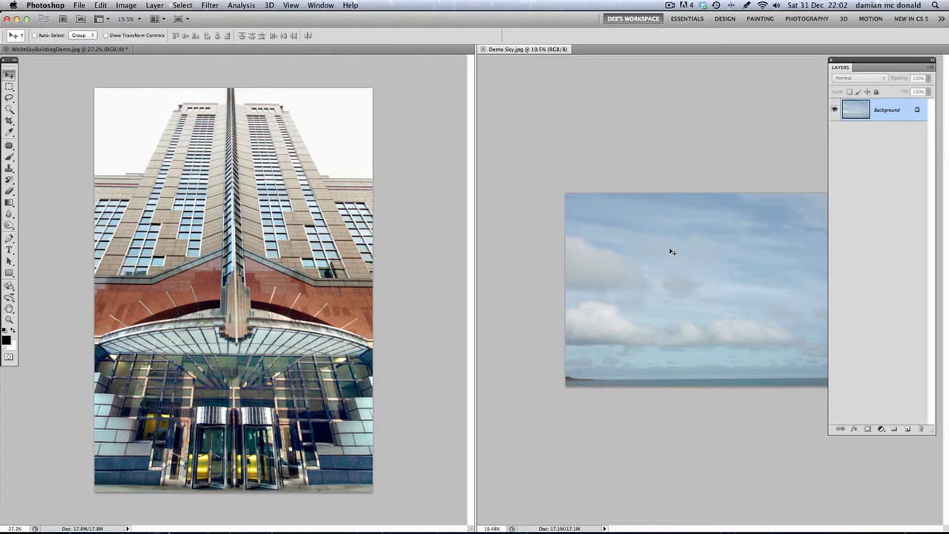
# Copy the sky photo into WhiteSkyBuildingDemo.jpg as a new layer covering the building's upper part, and close Demo Sky.jpg.
pyautogui.moveTo(589, 241); pyautogui.dragTo(194, 133)
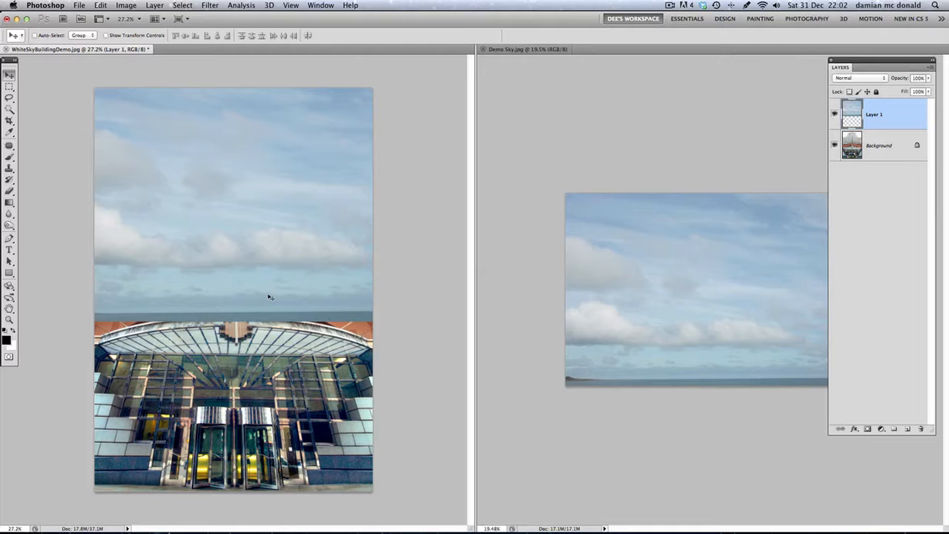
pyautogui.click(538, 304)
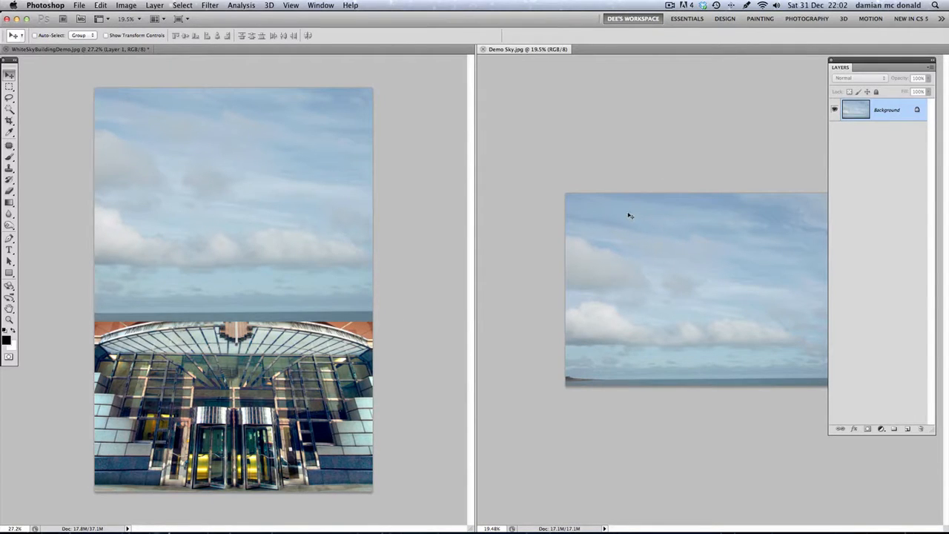
pyautogui.click(483, 50)
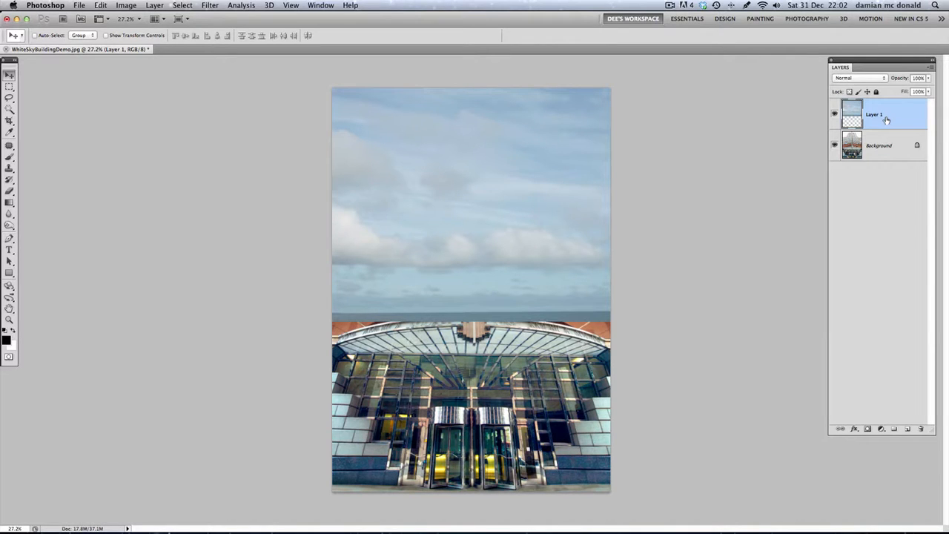
# Rename the new sky layer as Sky and add a layer mask to it.
pyautogui.doubleClick(876, 116)
pyautogui.write('Sky')
pyautogui.press('Return')
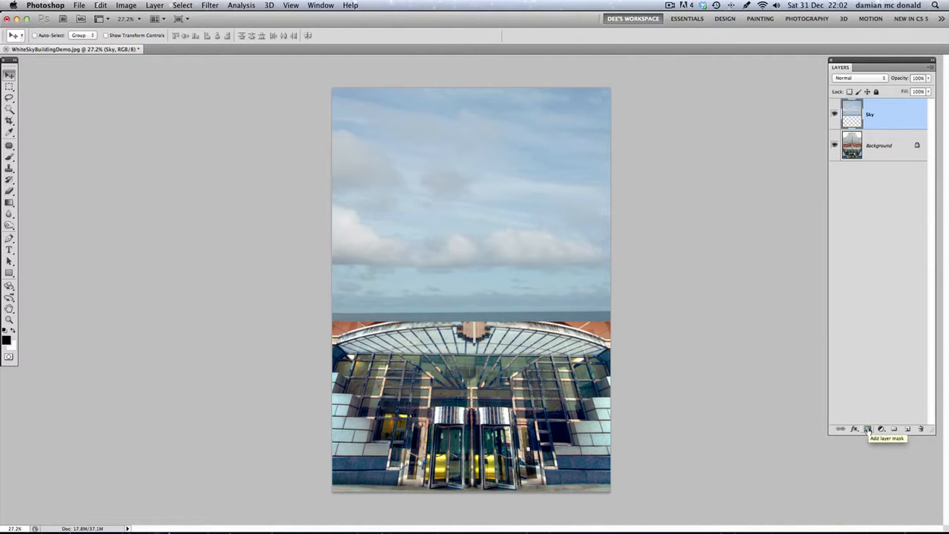
pyautogui.click(867, 430)
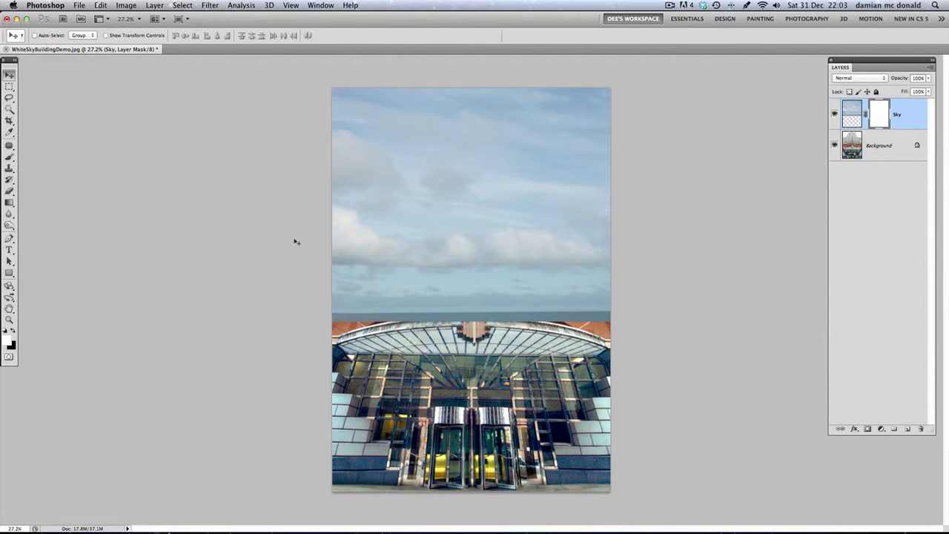
# Paint black on the Sky layer's mask over the whole building with a 250 px brush to reveal it.
pyautogui.click(10, 157)
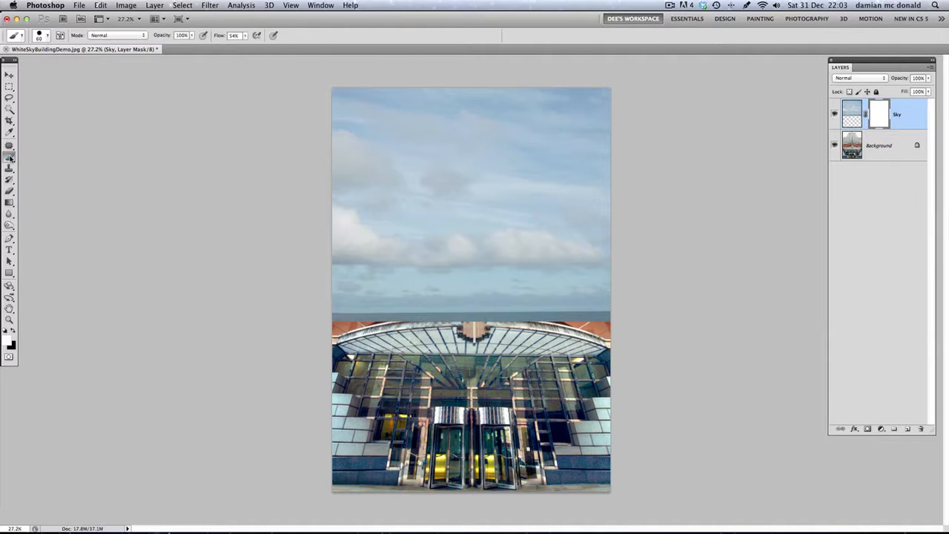
pyautogui.click(13, 333)
pyautogui.press(']')
pyautogui.press(']')
pyautogui.press(']')
pyautogui.press(']')
pyautogui.press(']')
pyautogui.press(']')
pyautogui.press(']')
pyautogui.press(']')
pyautogui.press(']')
pyautogui.moveTo(466, 314)
pyautogui.mouseDown()
pyautogui.moveTo(476, 221)
pyautogui.moveTo(459, 298)
pyautogui.moveTo(482, 191)
pyautogui.moveTo(453, 265)
pyautogui.moveTo(476, 180)
pyautogui.moveTo(452, 299)
pyautogui.moveTo(477, 194)
pyautogui.moveTo(494, 294)
pyautogui.moveTo(504, 278)
pyautogui.moveTo(509, 289)
pyautogui.moveTo(495, 175)
pyautogui.moveTo(522, 289)
pyautogui.moveTo(496, 181)
pyautogui.moveTo(497, 236)
pyautogui.moveTo(468, 161)
pyautogui.moveTo(445, 247)
pyautogui.moveTo(446, 174)
pyautogui.moveTo(426, 313)
pyautogui.moveTo(492, 149)
pyautogui.moveTo(467, 135)
pyautogui.moveTo(440, 201)
pyautogui.moveTo(419, 304)
pyautogui.moveTo(316, 312)
pyautogui.moveTo(398, 280)
pyautogui.moveTo(354, 265)
pyautogui.moveTo(421, 254)
pyautogui.moveTo(337, 239)
pyautogui.moveTo(419, 241)
pyautogui.moveTo(361, 221)
pyautogui.moveTo(427, 212)
pyautogui.moveTo(337, 198)
pyautogui.moveTo(401, 198)
pyautogui.moveTo(341, 179)
pyautogui.moveTo(388, 186)
pyautogui.moveTo(439, 177)
pyautogui.moveTo(388, 176)
pyautogui.moveTo(418, 156)
pyautogui.moveTo(405, 157)
pyautogui.moveTo(447, 98)
pyautogui.moveTo(471, 94)
pyautogui.moveTo(489, 130)
pyautogui.moveTo(516, 111)
pyautogui.moveTo(523, 189)
pyautogui.moveTo(528, 152)
pyautogui.moveTo(558, 218)
pyautogui.moveTo(545, 172)
pyautogui.moveTo(568, 222)
pyautogui.moveTo(562, 193)
pyautogui.moveTo(589, 195)
pyautogui.moveTo(618, 254)
pyautogui.moveTo(627, 318)
pyautogui.moveTo(560, 278)
pyautogui.moveTo(526, 207)
pyautogui.moveTo(541, 248)
pyautogui.moveTo(496, 194)
pyautogui.mouseUp()
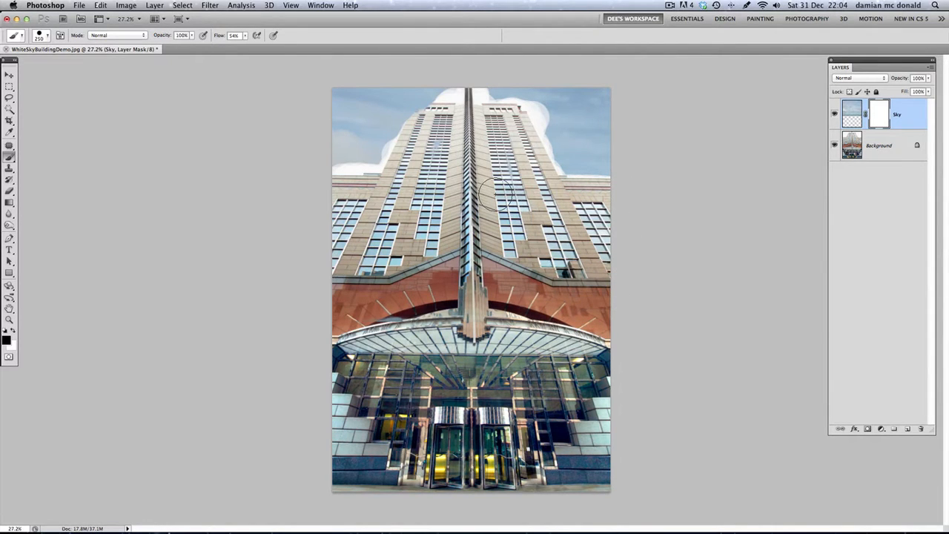
# Paint black on the mask over the leftover sky patch in the windows and the tower's upper left corner.
pyautogui.scroll(6, 424, 216)
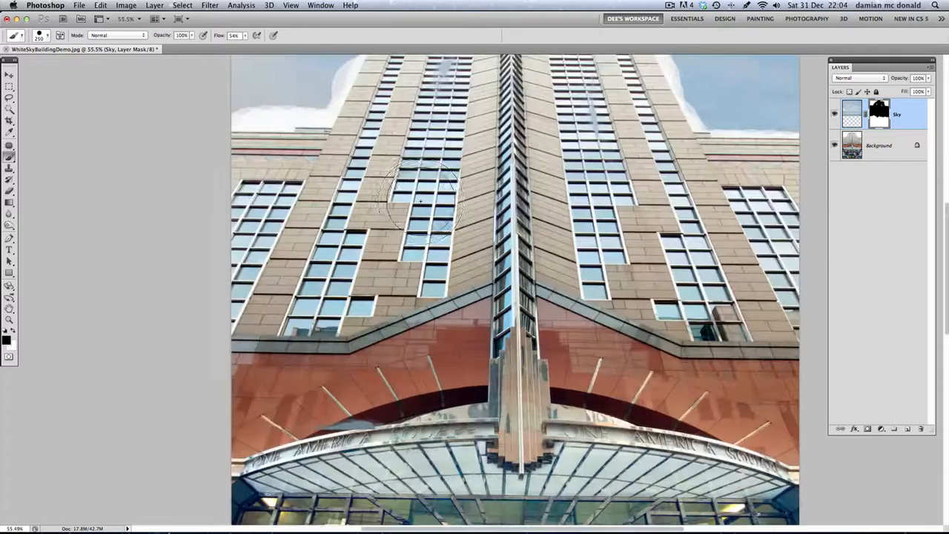
pyautogui.scroll(10, 461, 185)
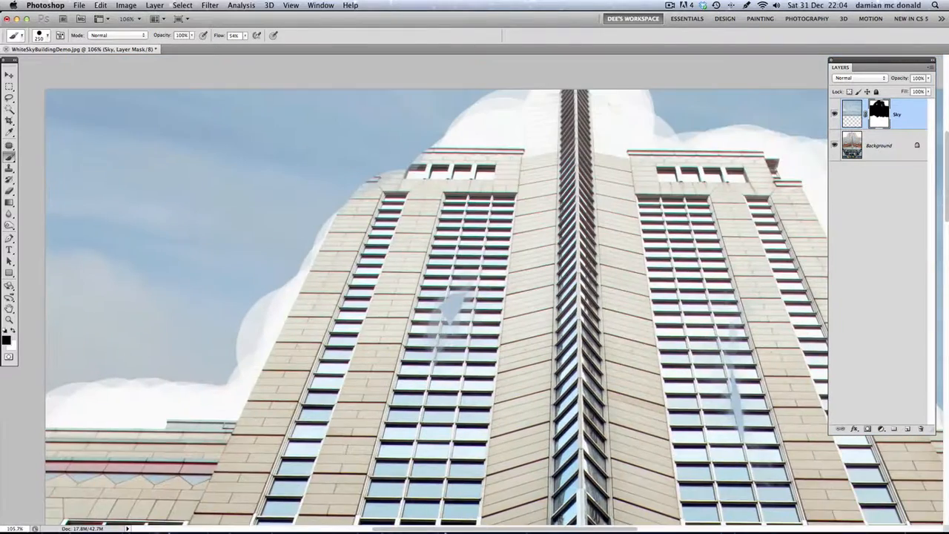
pyautogui.moveTo(510, 304); pyautogui.dragTo(423, 299)
pyautogui.moveTo(404, 213)
pyautogui.mouseDown()
pyautogui.moveTo(356, 204)
pyautogui.moveTo(345, 256)
pyautogui.moveTo(355, 252)
pyautogui.moveTo(355, 264)
pyautogui.mouseUp()
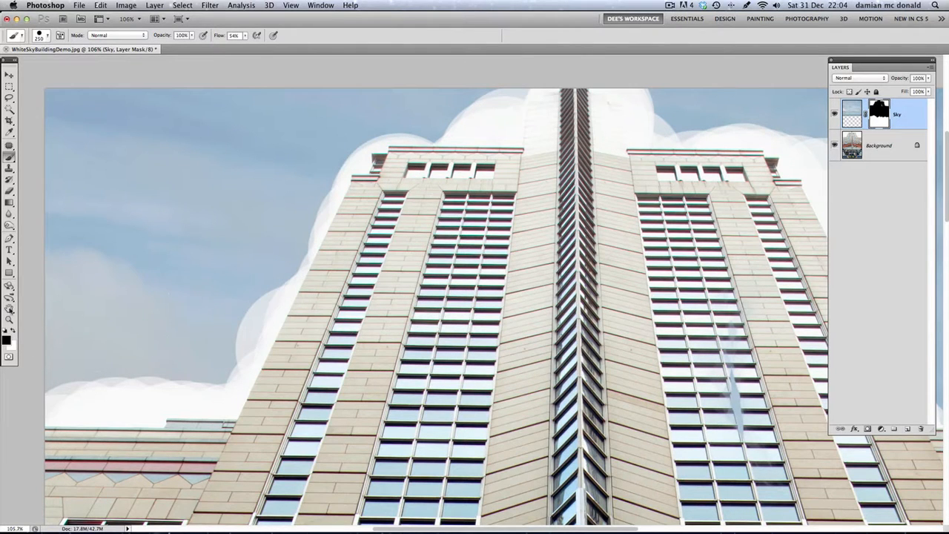
# Paint white on the mask with a 50 px brush to bring the sky back along the tower's lower left edge.
pyautogui.click(14, 333)
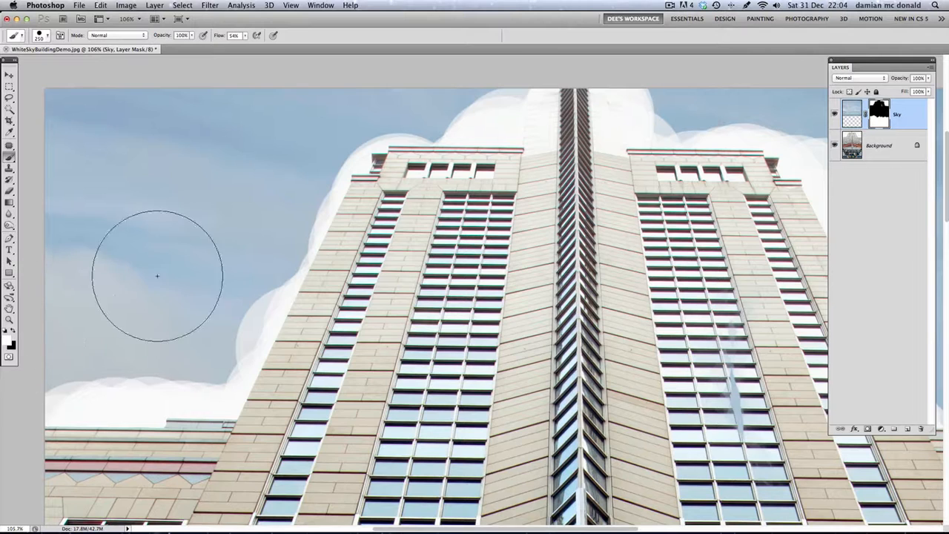
pyautogui.press('[')
pyautogui.press('[')
pyautogui.press('[')
pyautogui.press('[')
pyautogui.press('[')
pyautogui.press('[')
pyautogui.press('[')
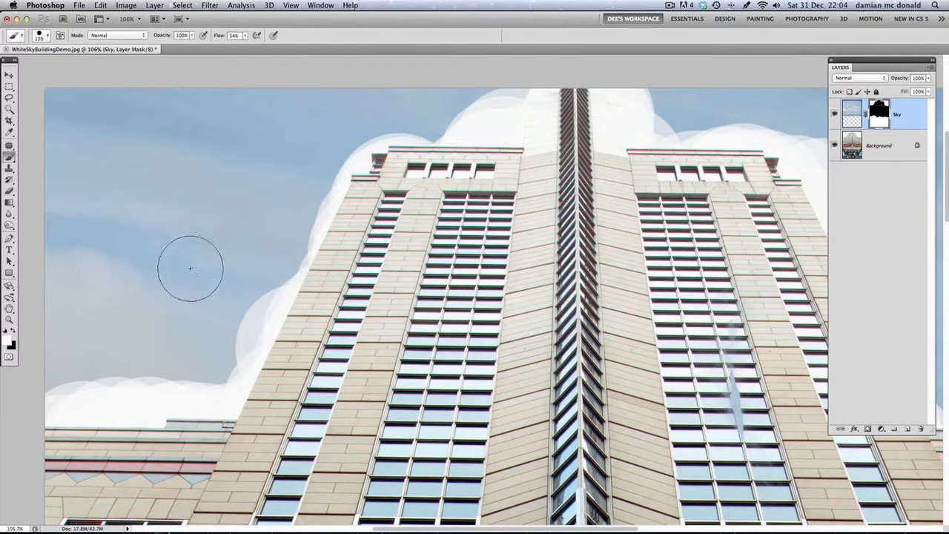
pyautogui.press('[')
pyautogui.press('[')
pyautogui.press('[')
pyautogui.moveTo(220, 385)
pyautogui.mouseDown()
pyautogui.moveTo(250, 320)
pyautogui.moveTo(232, 377)
pyautogui.moveTo(277, 302)
pyautogui.mouseUp()
pyautogui.moveTo(289, 273)
pyautogui.mouseDown()
pyautogui.moveTo(271, 301)
pyautogui.moveTo(289, 271)
pyautogui.moveTo(282, 294)
pyautogui.moveTo(289, 275)
pyautogui.moveTo(255, 311)
pyautogui.moveTo(298, 255)
pyautogui.moveTo(288, 276)
pyautogui.moveTo(346, 250)
pyautogui.moveTo(306, 277)
pyautogui.mouseUp()
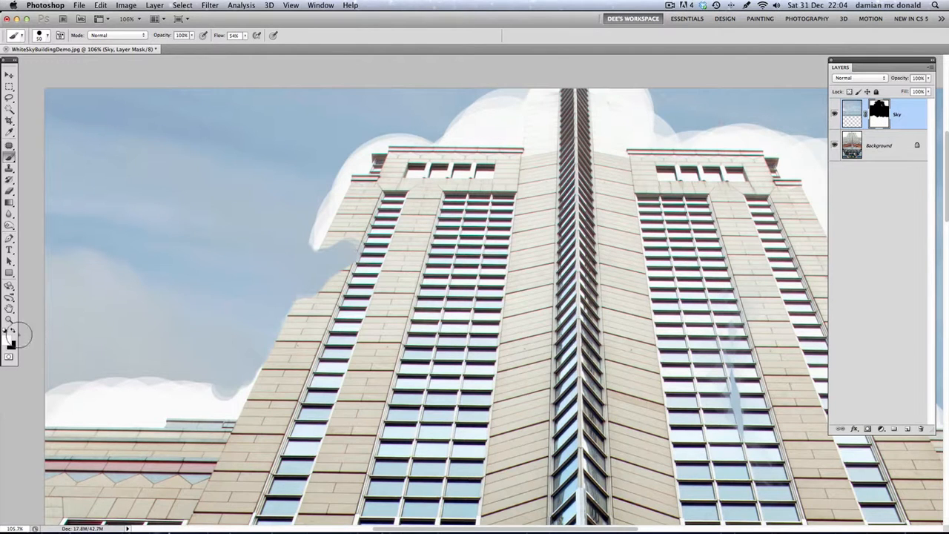
# Repair the overpainted tower edge with black, and paint the sky back in white along its left side and above the lower roof.
pyautogui.click(14, 331)
pyautogui.moveTo(354, 246)
pyautogui.mouseDown()
pyautogui.moveTo(304, 302)
pyautogui.moveTo(328, 255)
pyautogui.moveTo(308, 298)
pyautogui.mouseUp()
pyautogui.click(13, 331)
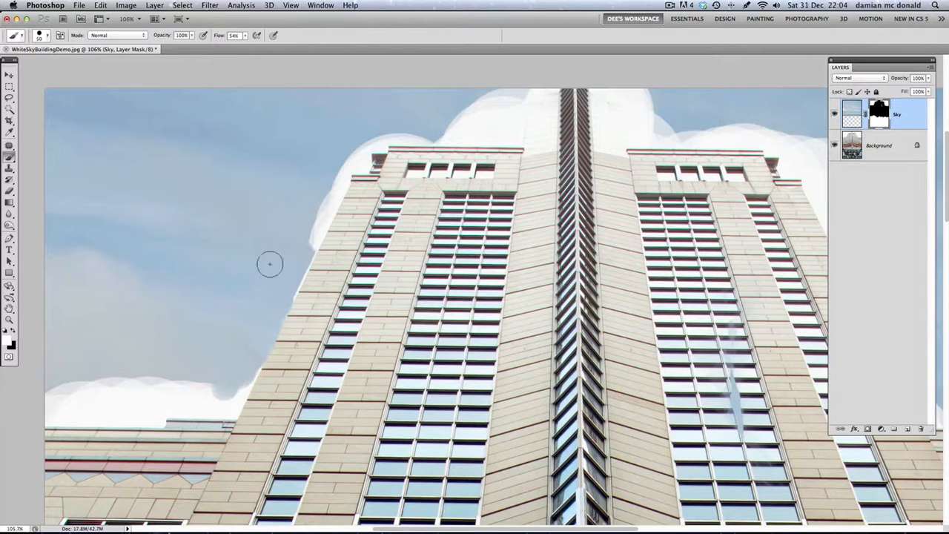
pyautogui.moveTo(297, 251)
pyautogui.mouseDown()
pyautogui.moveTo(337, 177)
pyautogui.moveTo(325, 199)
pyautogui.mouseUp()
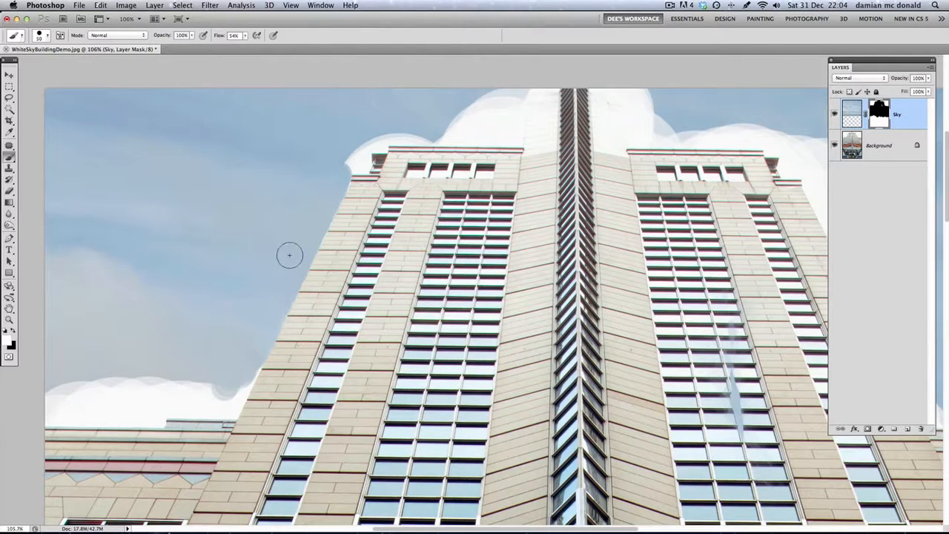
pyautogui.moveTo(332, 167)
pyautogui.mouseDown()
pyautogui.moveTo(357, 162)
pyautogui.moveTo(359, 148)
pyautogui.mouseUp()
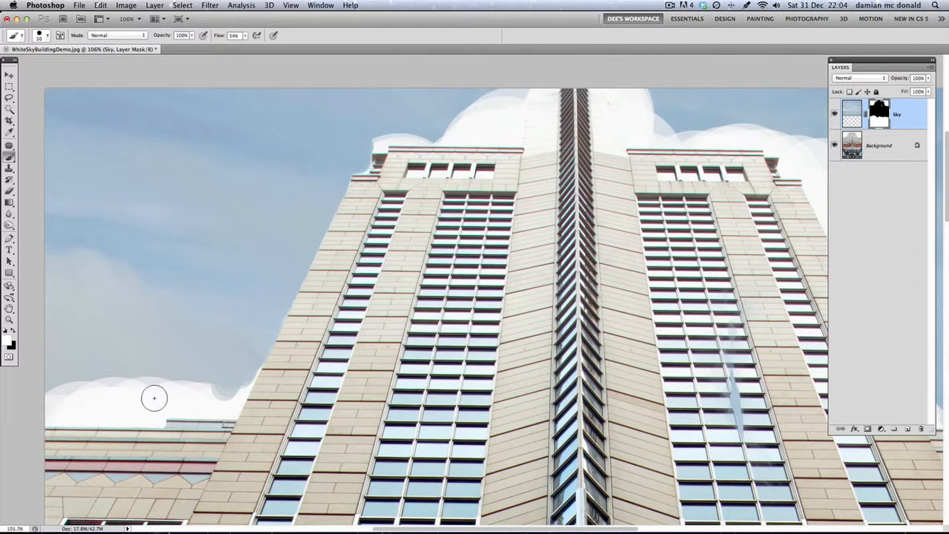
pyautogui.moveTo(154, 399)
pyautogui.mouseDown()
pyautogui.moveTo(231, 405)
pyautogui.moveTo(245, 374)
pyautogui.moveTo(224, 392)
pyautogui.moveTo(194, 390)
pyautogui.moveTo(239, 363)
pyautogui.moveTo(226, 342)
pyautogui.mouseUp()
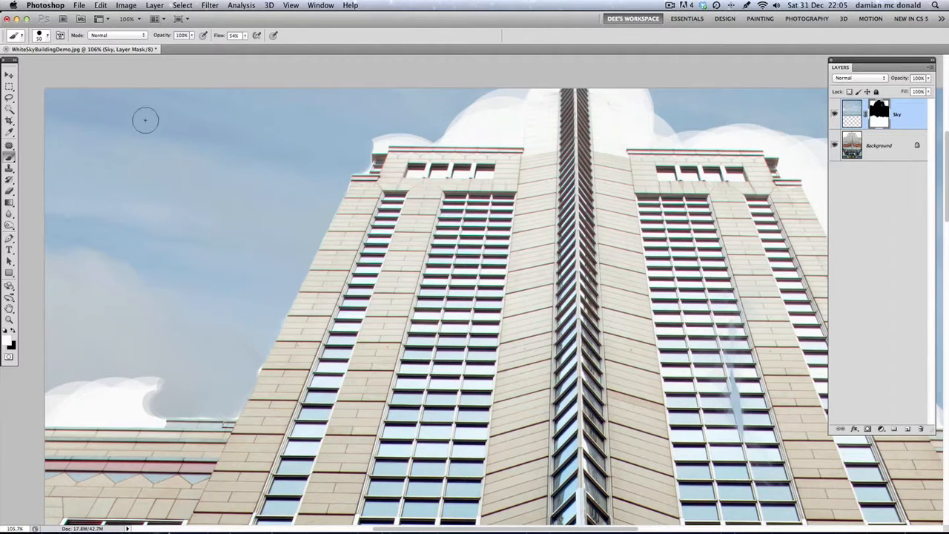
# Reset the Sky layer's mask by filling it with White in Normal mode at 100% opacity.
pyautogui.click(100, 5)
pyautogui.click(112, 168)
pyautogui.click(167, 156)
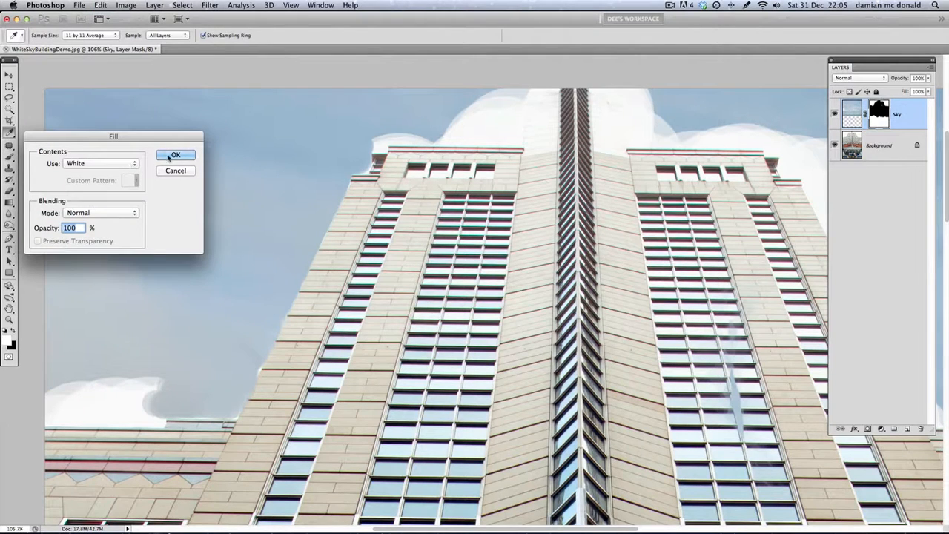
pyautogui.press('b')
pyautogui.scroll(-5, 519, 213)
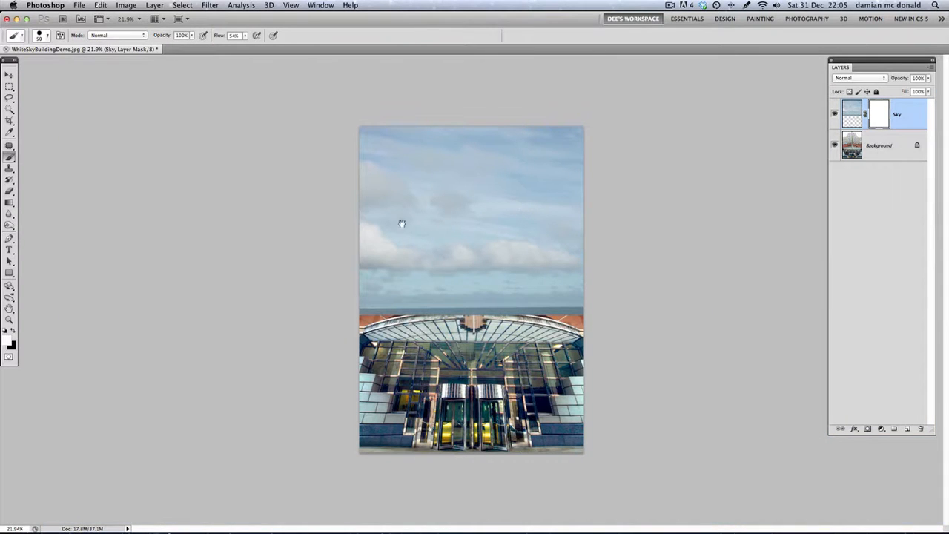
pyautogui.scroll(3, 445, 216)
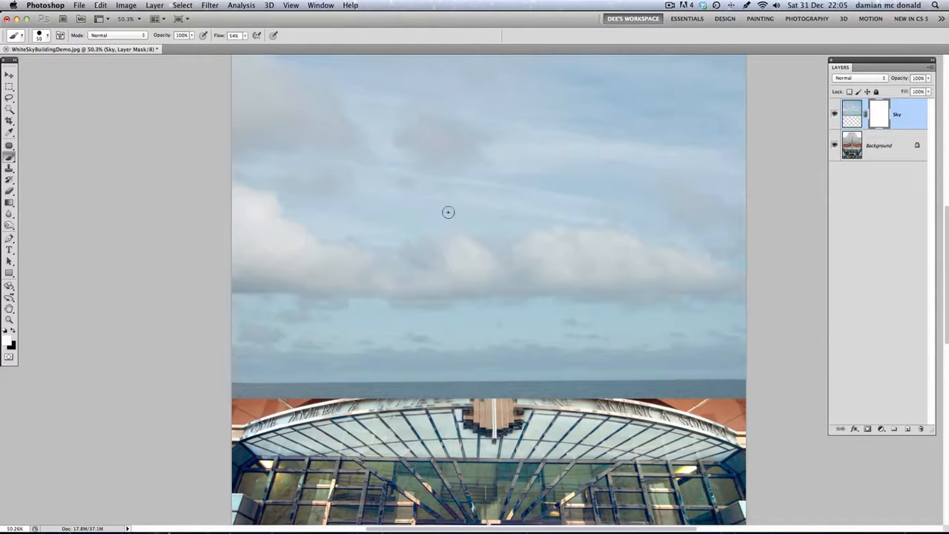
pyautogui.moveTo(453, 203); pyautogui.dragTo(375, 284)
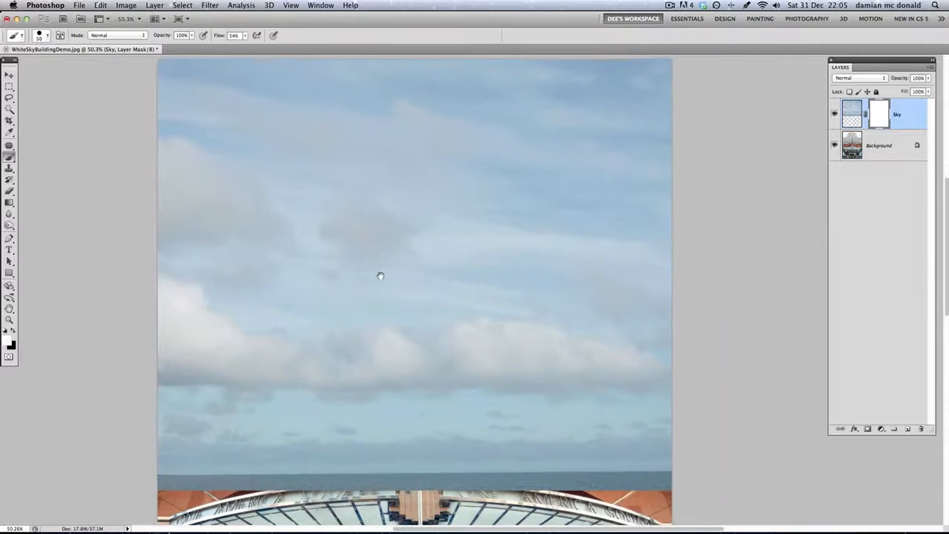
pyautogui.scroll(-3, 391, 244)
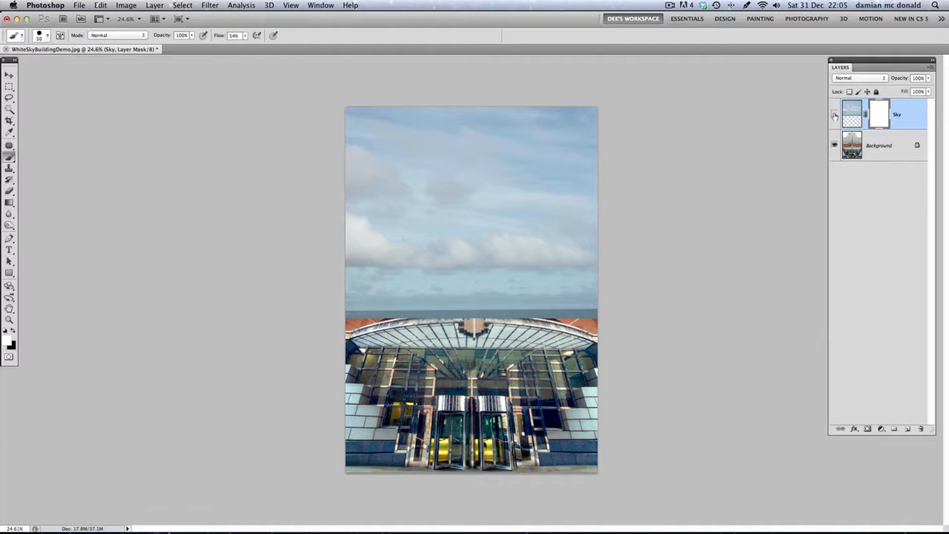
# Hide the Sky layer and use the Magic Wand on the Background layer to select the white sky on both sides of the tower.
pyautogui.click(835, 116)
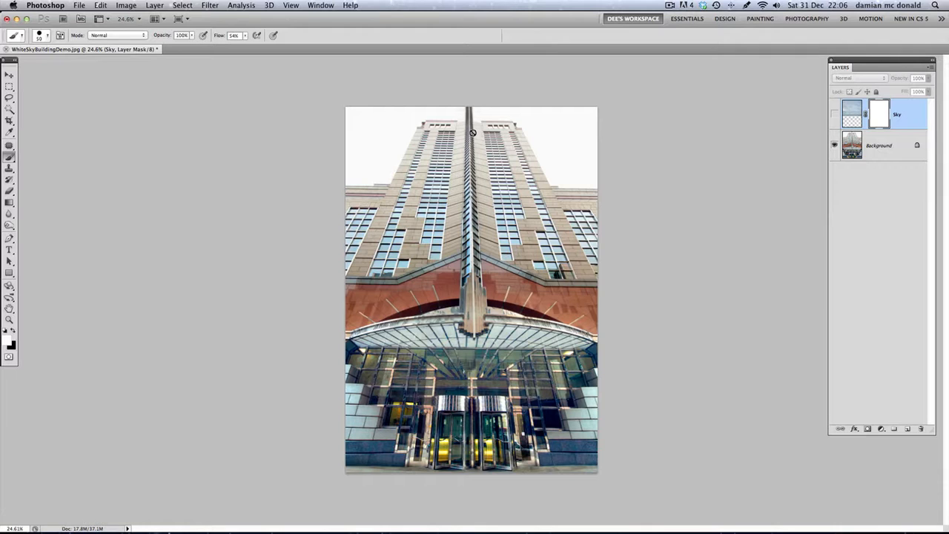
pyautogui.scroll(3, 470, 143)
pyautogui.scroll(2, 471, 130)
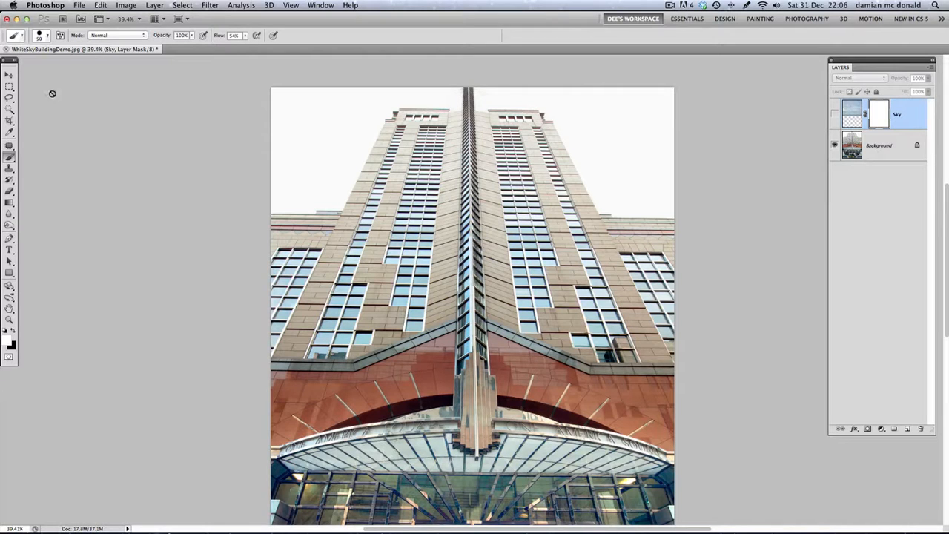
pyautogui.click(10, 111)
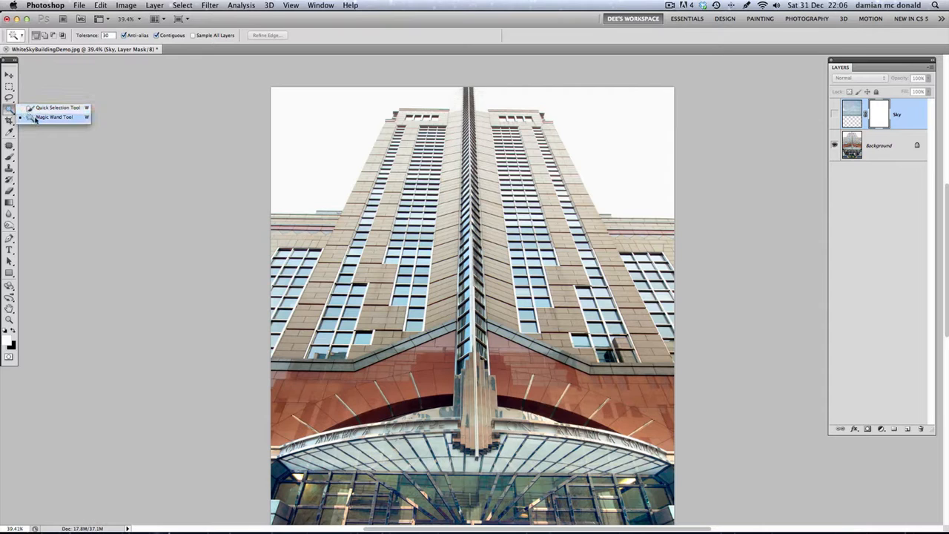
pyautogui.click(34, 117)
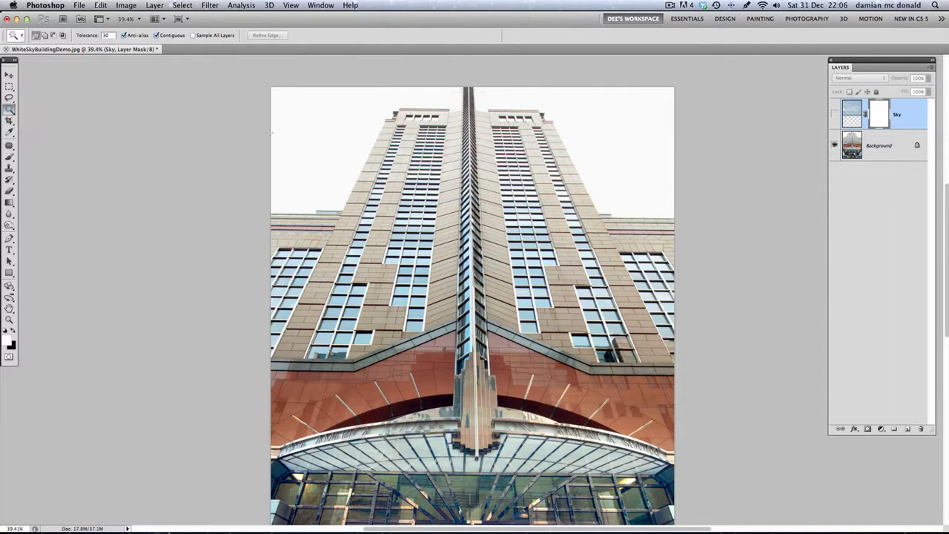
pyautogui.click(875, 149)
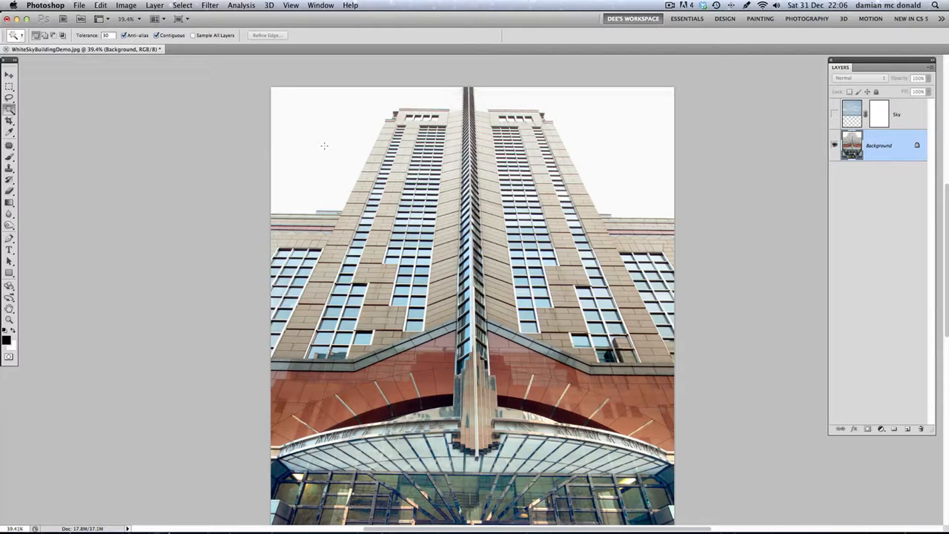
pyautogui.click(324, 146)
pyautogui.press('shift')
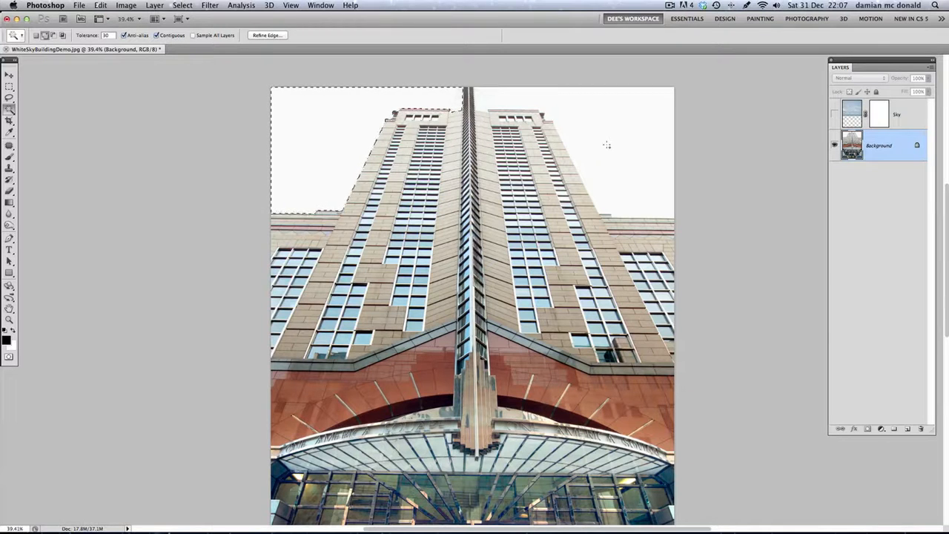
pyautogui.keyDown('shift'); pyautogui.click(606, 145); pyautogui.keyUp('shift')
# Invert the selection so that it covers the building instead of the white sky.
pyautogui.click(183, 7)
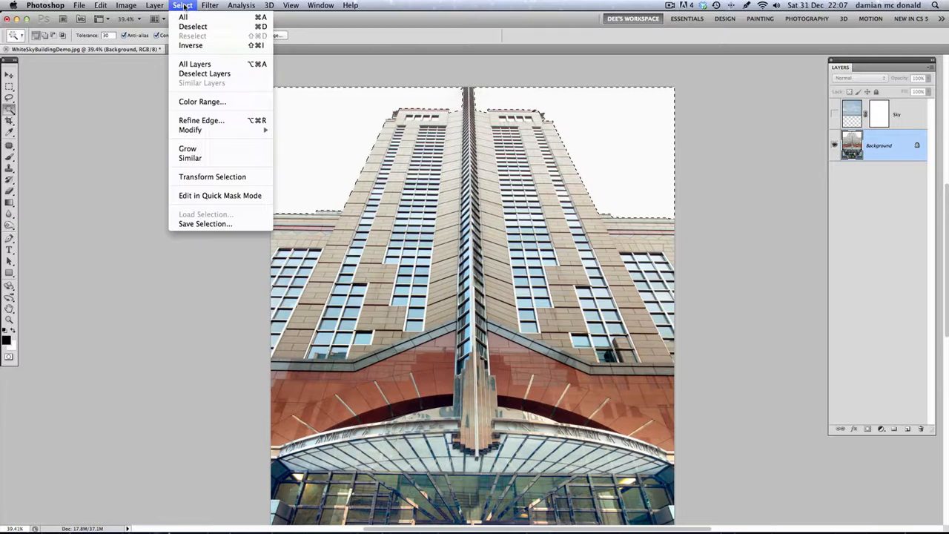
pyautogui.click(184, 46)
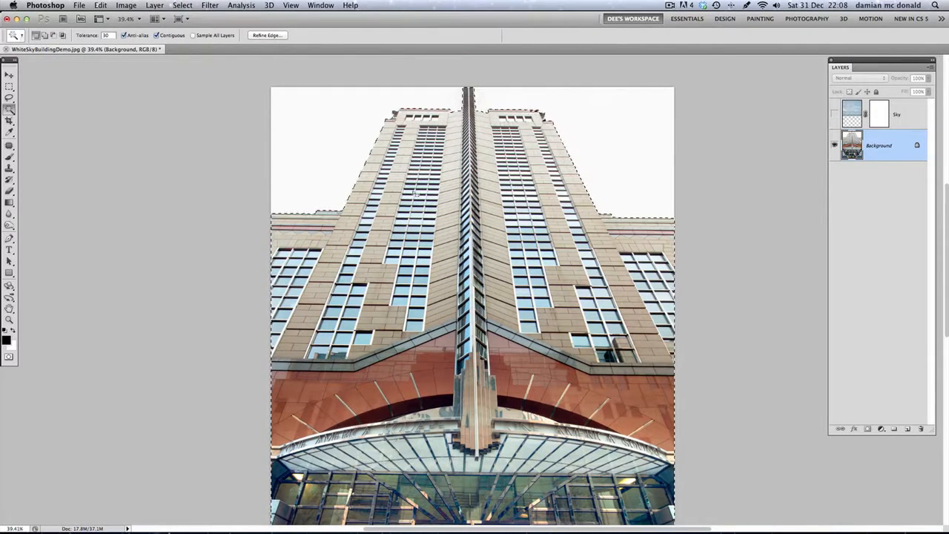
pyautogui.scroll(-3, 445, 185)
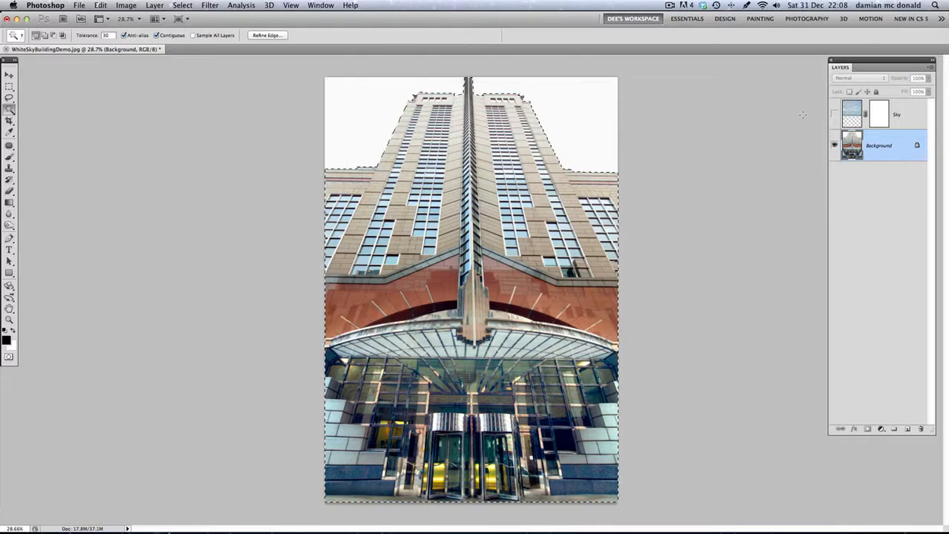
# Show the Sky layer, fill the building selection on its mask with Black, and deselect.
pyautogui.click(835, 116)
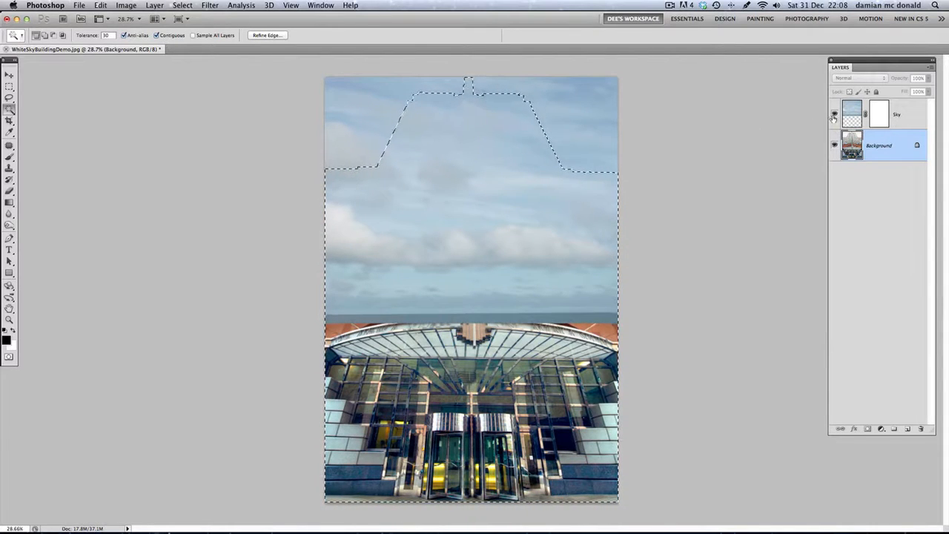
pyautogui.click(877, 115)
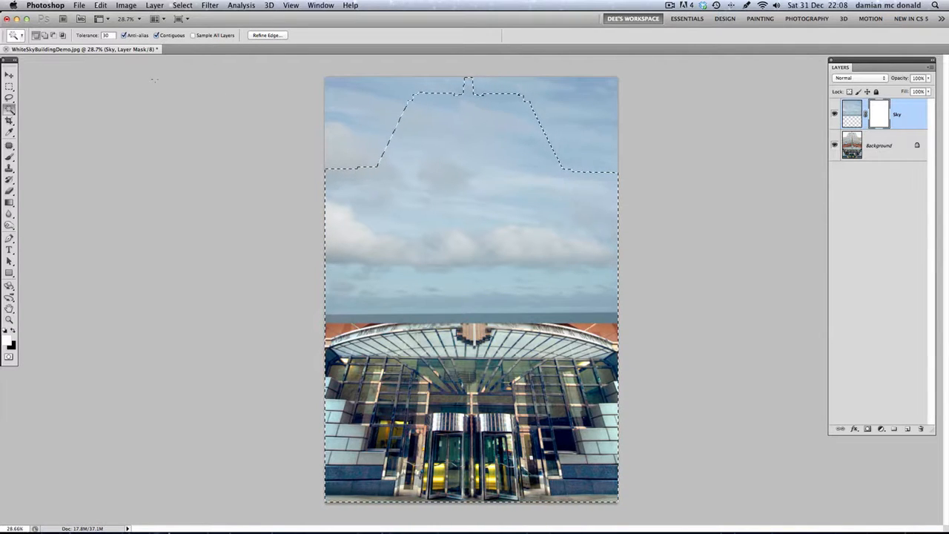
pyautogui.click(101, 6)
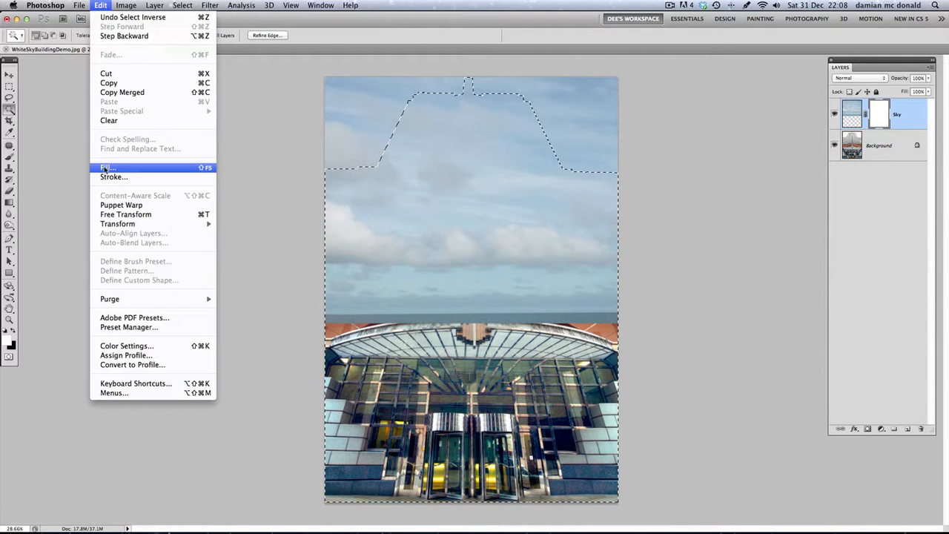
pyautogui.click(104, 169)
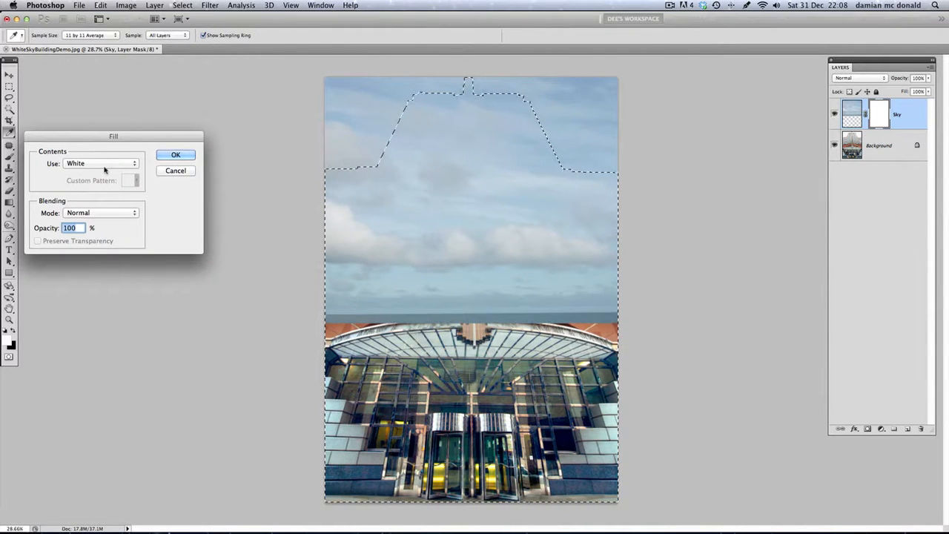
pyautogui.click(136, 165)
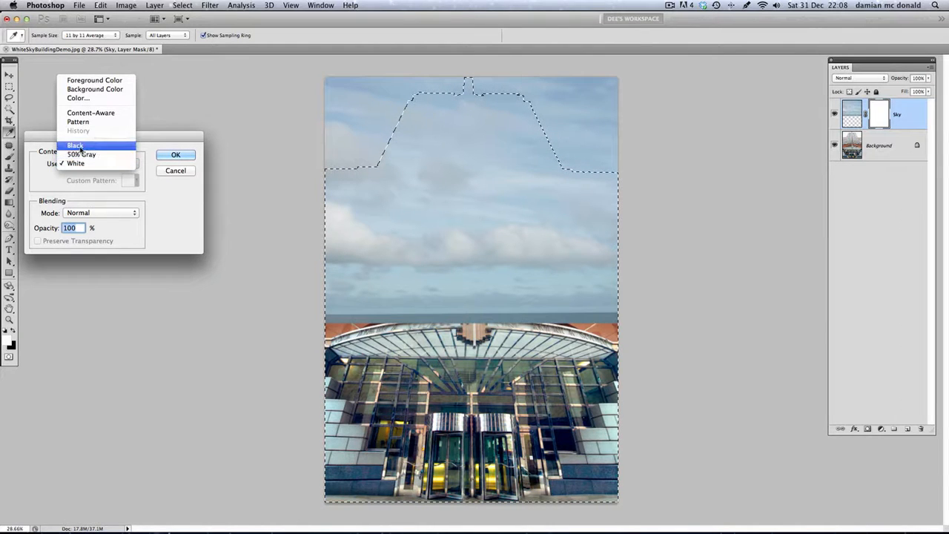
pyautogui.click(81, 146)
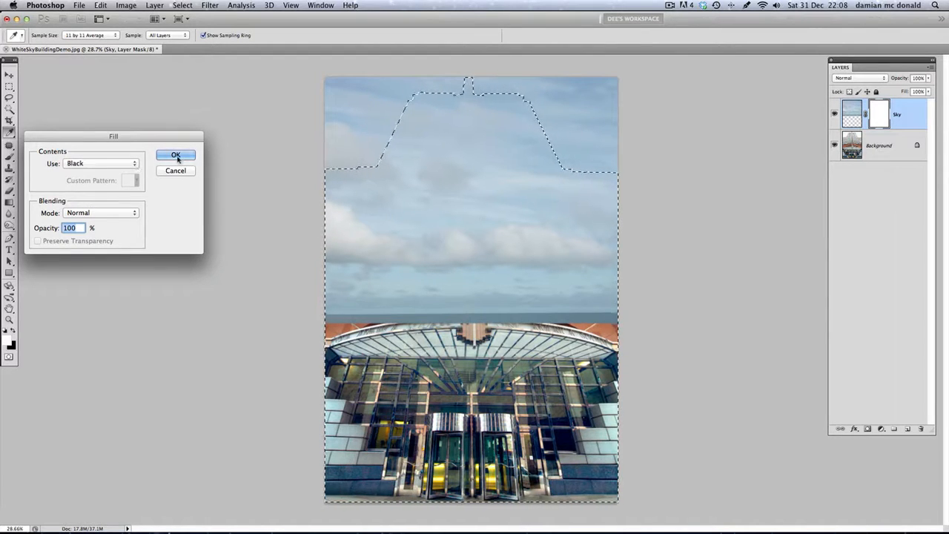
pyautogui.click(176, 155)
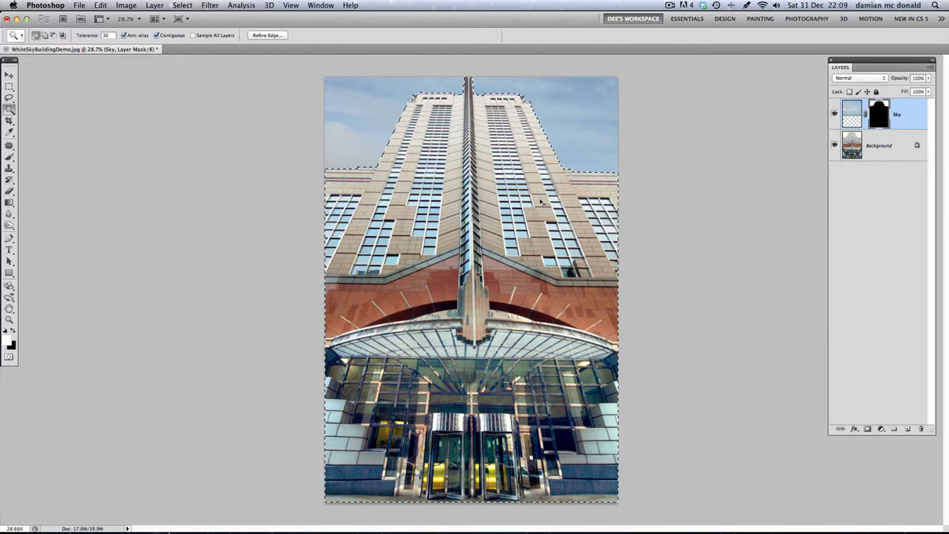
pyautogui.press('super+d')
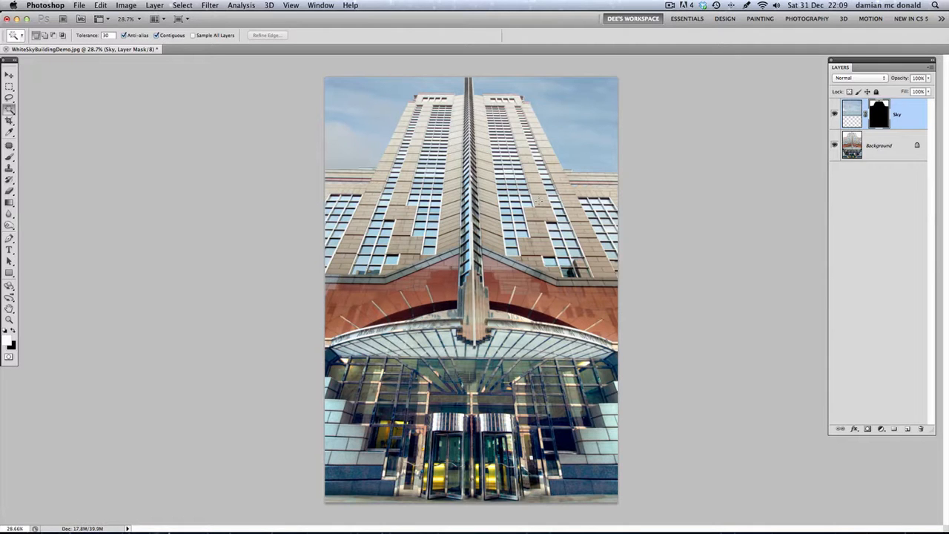
# Examine the masked edges between the tower, its roofline and the sky at close range.
pyautogui.scroll(5, 547, 153)
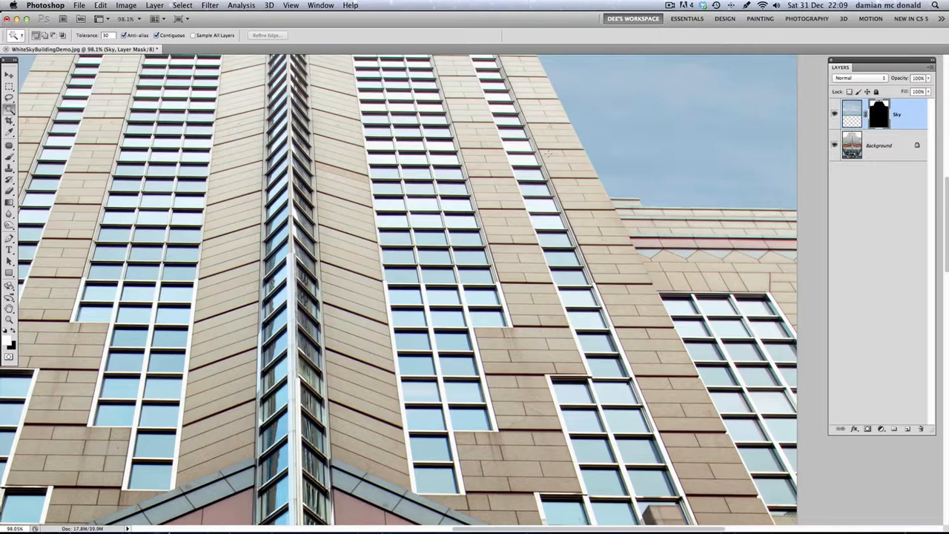
pyautogui.moveTo(555, 138); pyautogui.dragTo(515, 295)
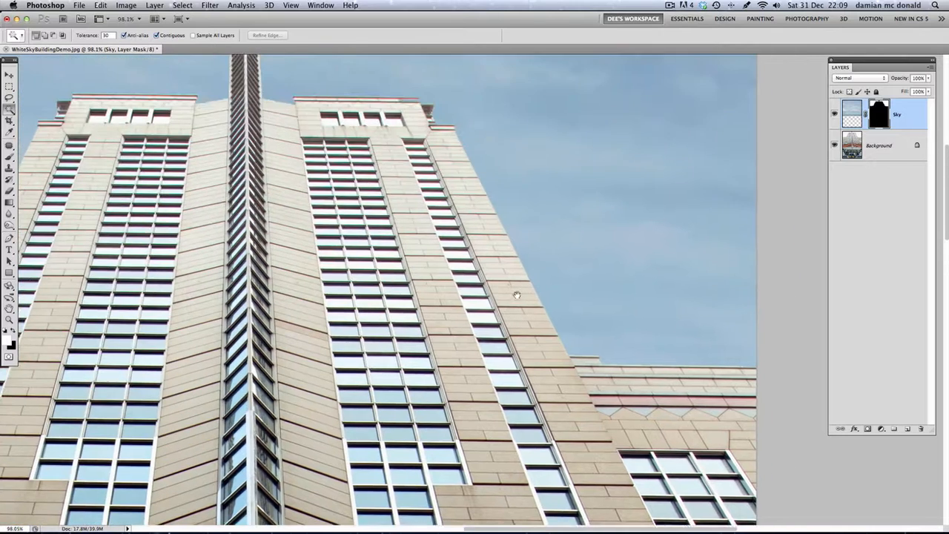
pyautogui.moveTo(441, 208); pyautogui.dragTo(477, 270)
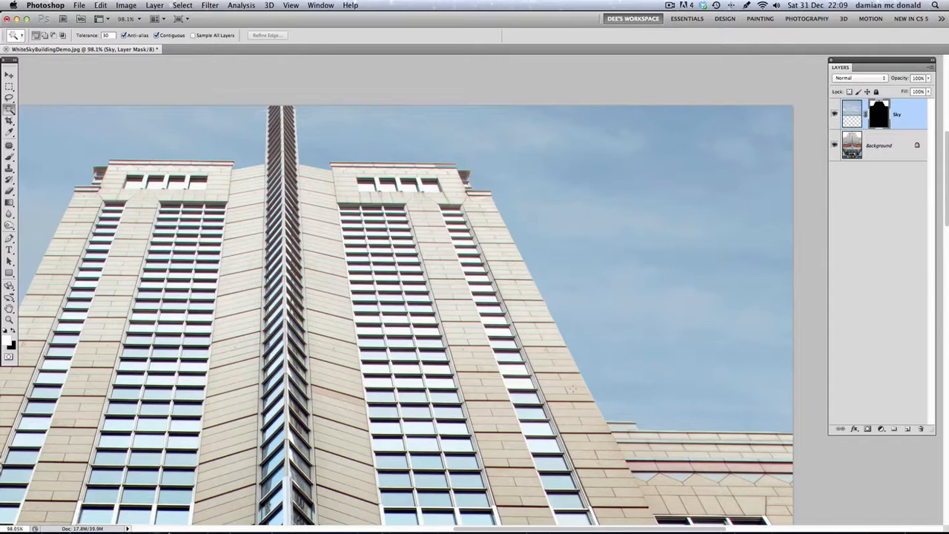
pyautogui.scroll(2, 563, 355)
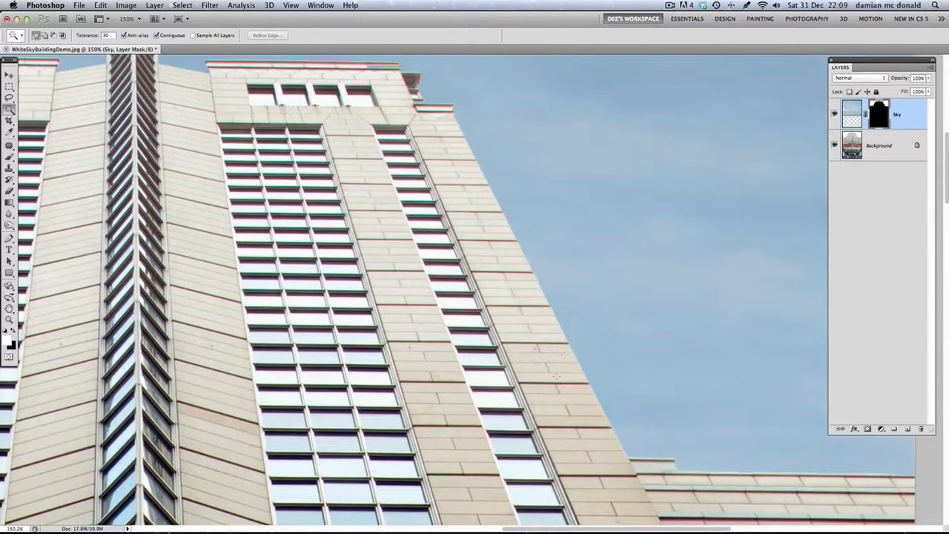
pyautogui.moveTo(557, 376); pyautogui.dragTo(660, 447)
pyautogui.moveTo(462, 304); pyautogui.dragTo(657, 284)
pyautogui.moveTo(349, 304); pyautogui.dragTo(535, 100)
pyautogui.moveTo(377, 351); pyautogui.dragTo(555, 215)
pyautogui.moveTo(287, 382); pyautogui.dragTo(117, 443)
pyautogui.moveTo(422, 255); pyautogui.dragTo(415, 333)
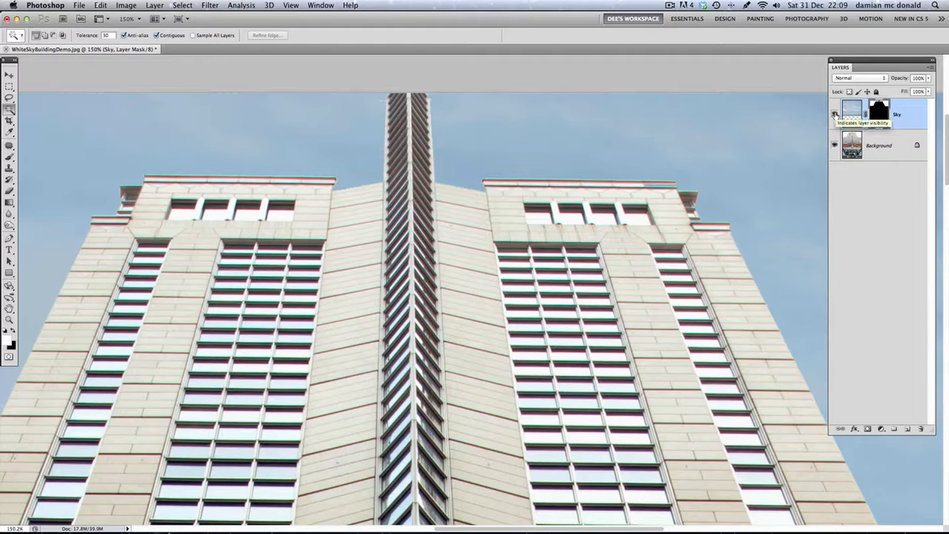
# Toggle the Sky layer's visibility to compare the pale upper tower section beside the spire with the masked result.
pyautogui.click(835, 114)
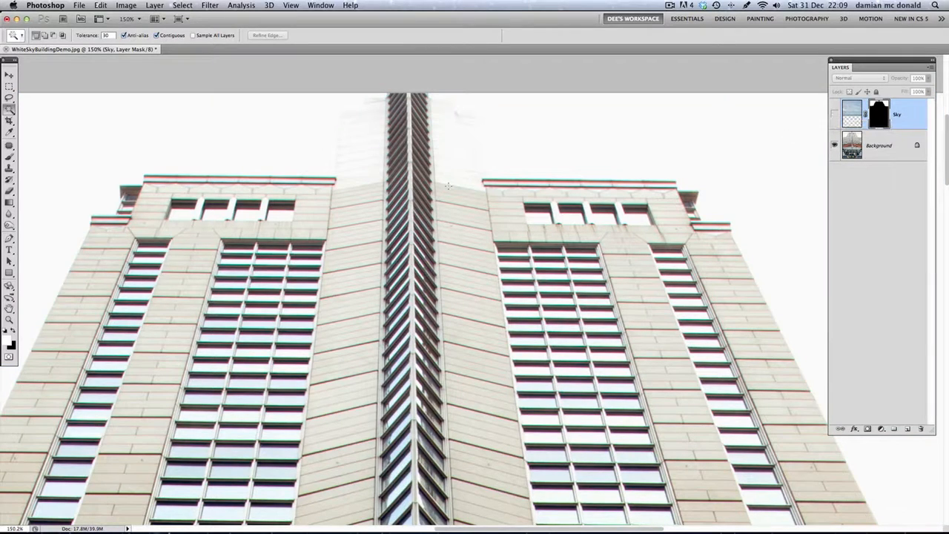
pyautogui.press('v')
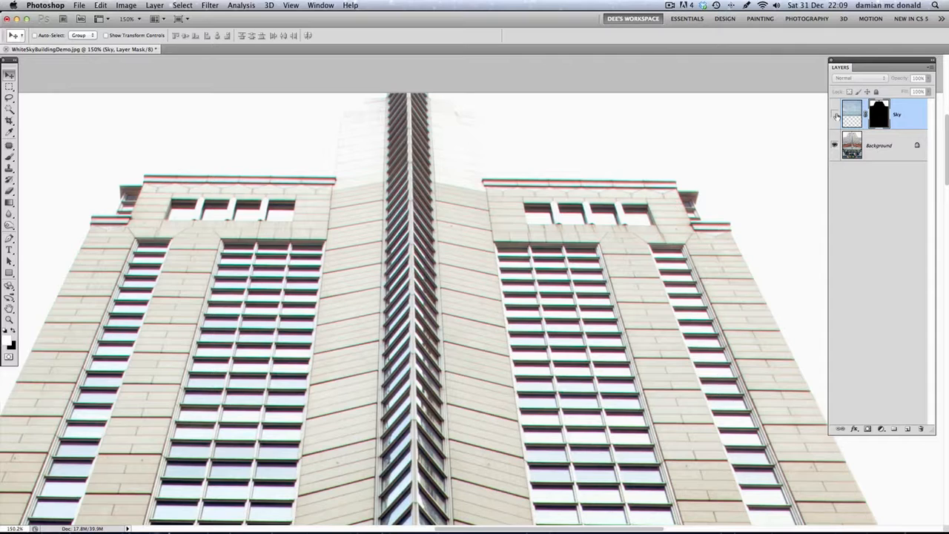
pyautogui.click(835, 115)
pyautogui.click(835, 115)
pyautogui.click(835, 114)
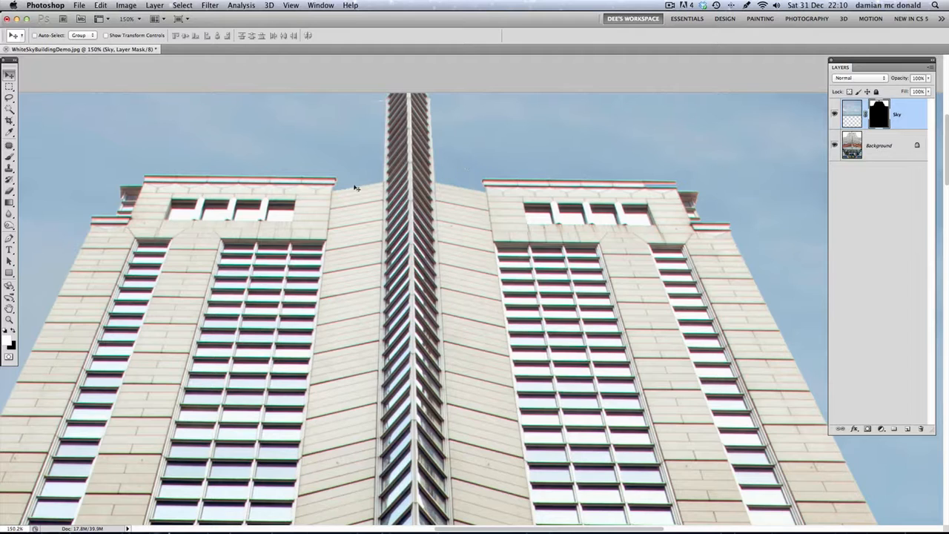
# Paint black on the Sky mask with the Brush on both sides of the spire to reveal the hidden upper tower section.
pyautogui.click(10, 157)
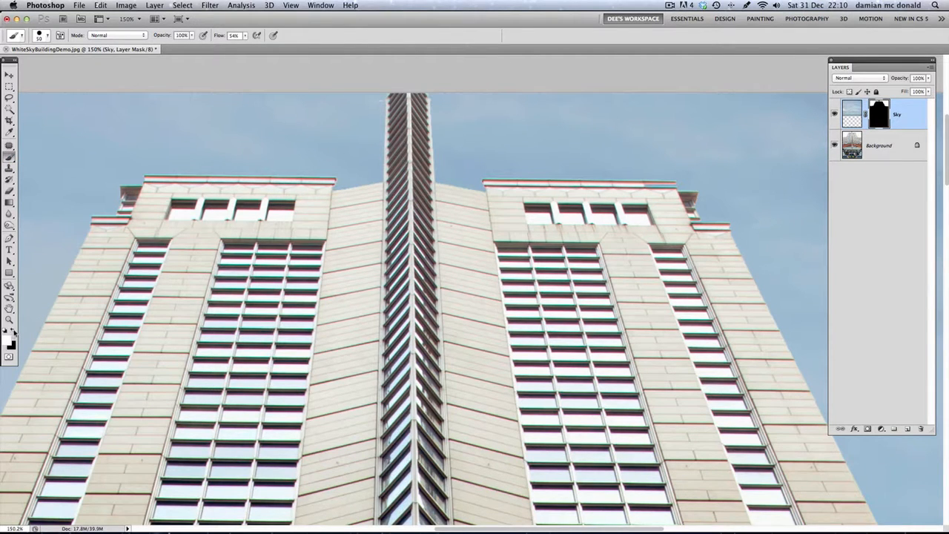
pyautogui.click(13, 331)
pyautogui.moveTo(346, 198)
pyautogui.mouseDown()
pyautogui.moveTo(390, 124)
pyautogui.moveTo(390, 100)
pyautogui.moveTo(374, 127)
pyautogui.moveTo(372, 110)
pyautogui.moveTo(342, 170)
pyautogui.moveTo(348, 112)
pyautogui.moveTo(334, 157)
pyautogui.moveTo(360, 109)
pyautogui.moveTo(396, 108)
pyautogui.moveTo(428, 126)
pyautogui.moveTo(442, 110)
pyautogui.moveTo(457, 111)
pyautogui.moveTo(457, 136)
pyautogui.moveTo(474, 121)
pyautogui.moveTo(463, 187)
pyautogui.moveTo(476, 185)
pyautogui.moveTo(467, 152)
pyautogui.moveTo(480, 188)
pyautogui.moveTo(445, 175)
pyautogui.mouseUp()
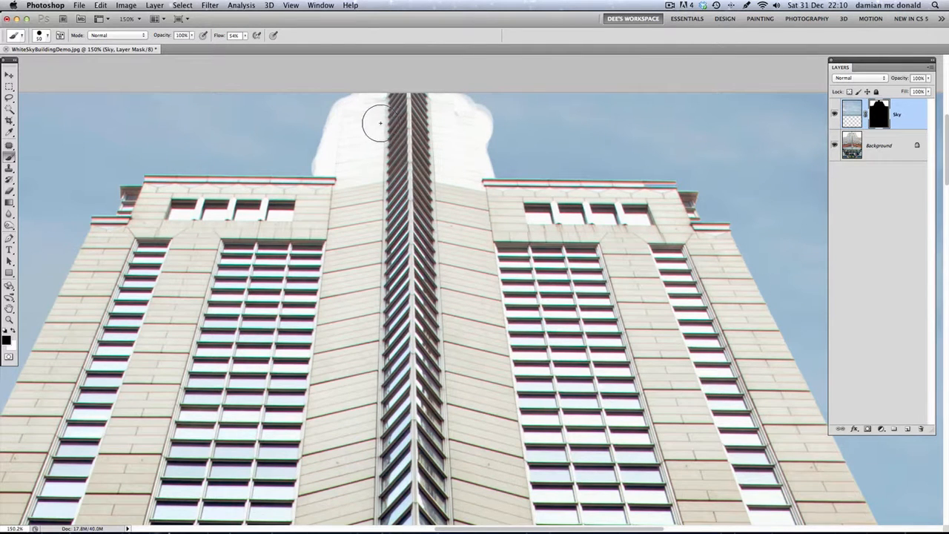
# Reduce the brush to size 10 and paint the sky back in white around both stepped edges of the upper tower section.
pyautogui.scroll(5, 389, 131)
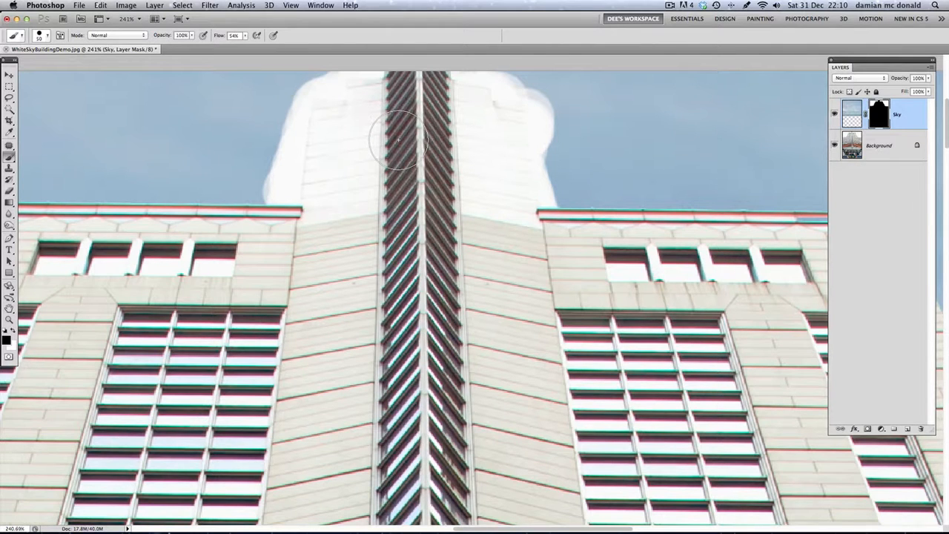
pyautogui.press('[')
pyautogui.press('[')
pyautogui.press('[')
pyautogui.press('[')
pyautogui.click(13, 331)
pyautogui.moveTo(265, 193)
pyautogui.mouseDown()
pyautogui.moveTo(293, 199)
pyautogui.moveTo(307, 93)
pyautogui.moveTo(338, 95)
pyautogui.moveTo(341, 74)
pyautogui.moveTo(377, 69)
pyautogui.mouseUp()
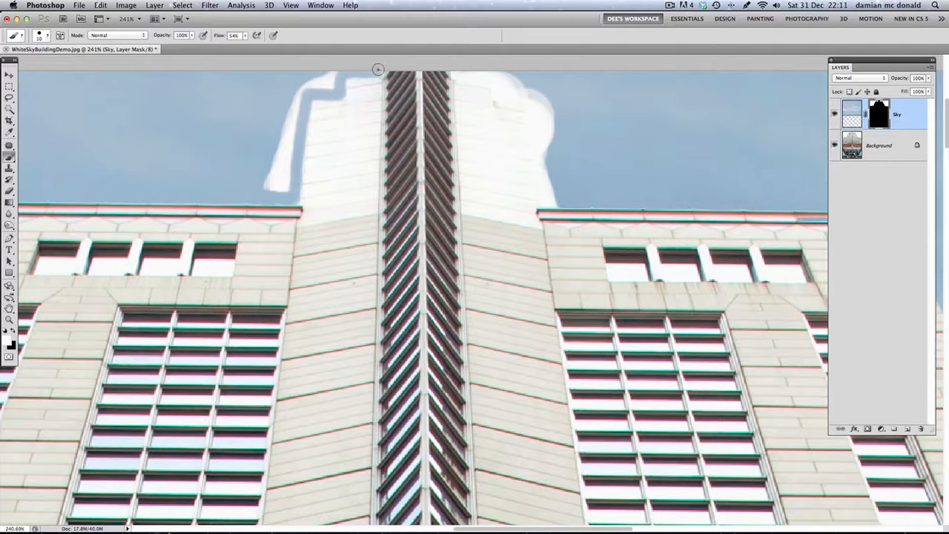
pyautogui.moveTo(459, 72)
pyautogui.mouseDown()
pyautogui.moveTo(553, 84)
pyautogui.moveTo(497, 81)
pyautogui.moveTo(498, 95)
pyautogui.moveTo(534, 95)
pyautogui.moveTo(511, 87)
pyautogui.moveTo(513, 77)
pyautogui.moveTo(546, 100)
pyautogui.moveTo(567, 143)
pyautogui.moveTo(545, 138)
pyautogui.moveTo(531, 100)
pyautogui.moveTo(544, 201)
pyautogui.moveTo(560, 202)
pyautogui.moveTo(545, 137)
pyautogui.moveTo(548, 154)
pyautogui.moveTo(552, 115)
pyautogui.moveTo(558, 197)
pyautogui.mouseUp()
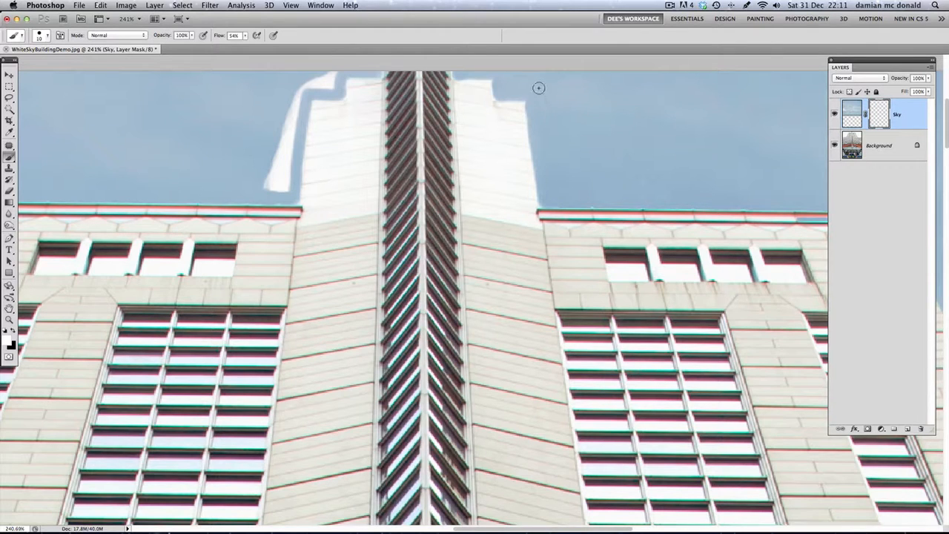
pyautogui.moveTo(272, 178)
pyautogui.mouseDown()
pyautogui.moveTo(282, 183)
pyautogui.moveTo(277, 158)
pyautogui.moveTo(280, 184)
pyautogui.moveTo(297, 96)
pyautogui.moveTo(277, 146)
pyautogui.moveTo(310, 79)
pyautogui.moveTo(333, 75)
pyautogui.moveTo(308, 87)
pyautogui.mouseUp()
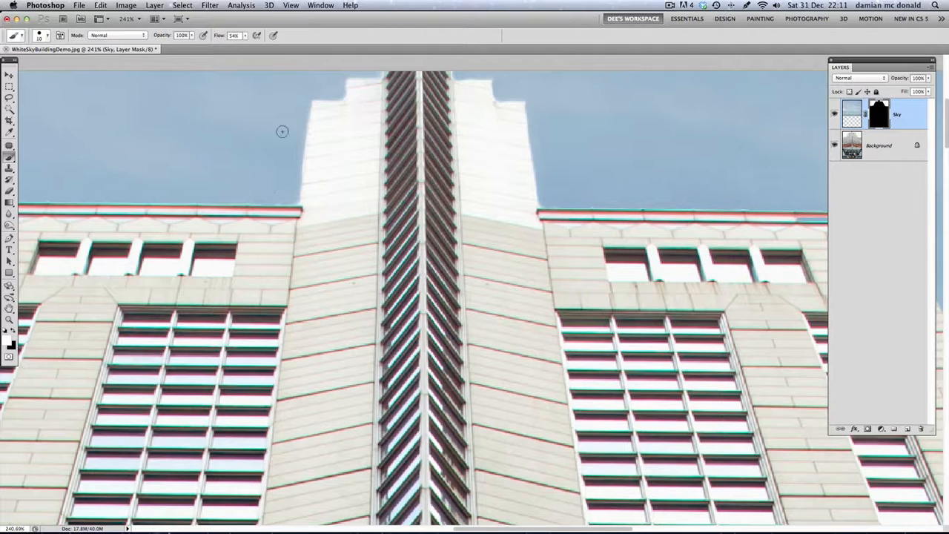
# Shrink the brush to size 2 and touch up the mask in white beside the spire at the image's upper edge.
pyautogui.press('[')
pyautogui.press('[')
pyautogui.press('[')
pyautogui.press('[')
pyautogui.press('[')
pyautogui.press('[')
pyautogui.press('[')
pyautogui.press('[')
pyautogui.moveTo(382, 73); pyautogui.dragTo(376, 71)
# Apply Levels to the Sky layer's image with input levels of 42, 1.48 and 223.
pyautogui.scroll(-10, 463, 179)
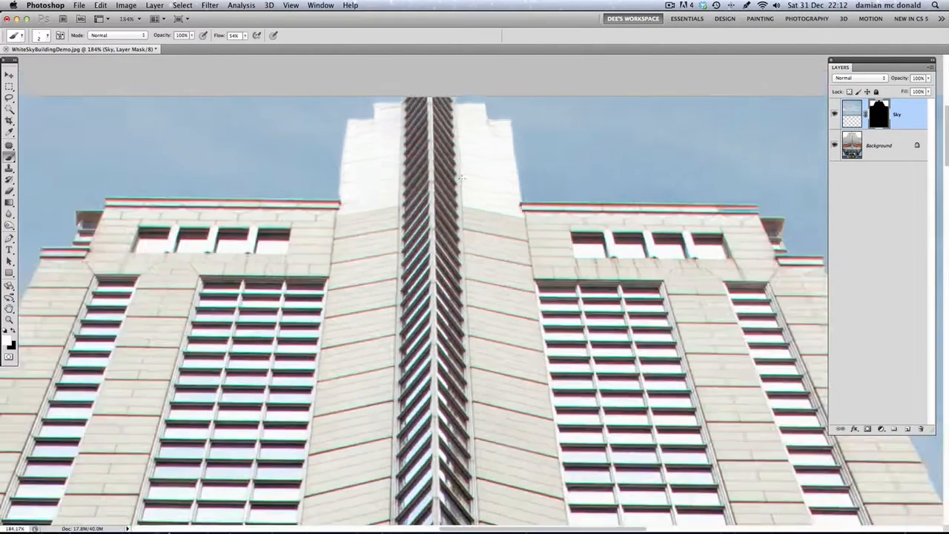
pyautogui.scroll(-2, 471, 289)
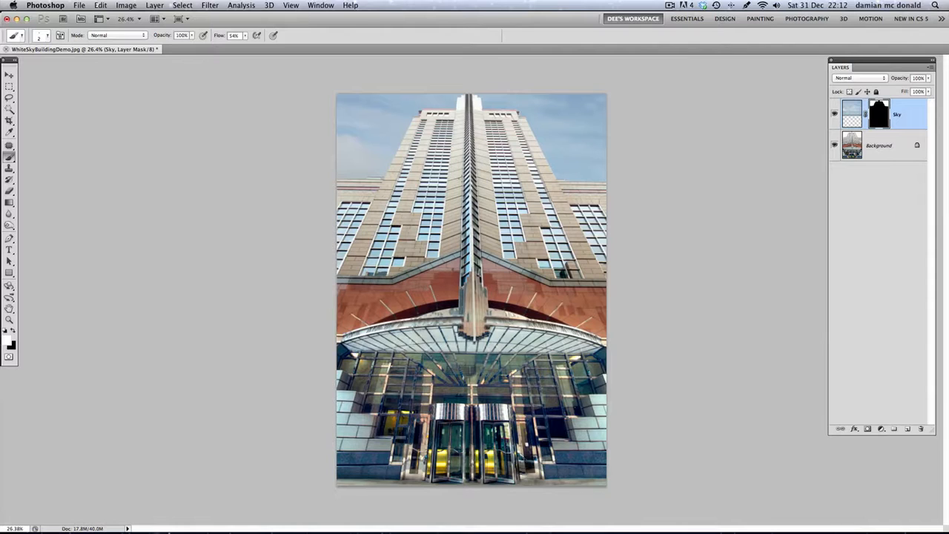
pyautogui.scroll(1, 471, 289)
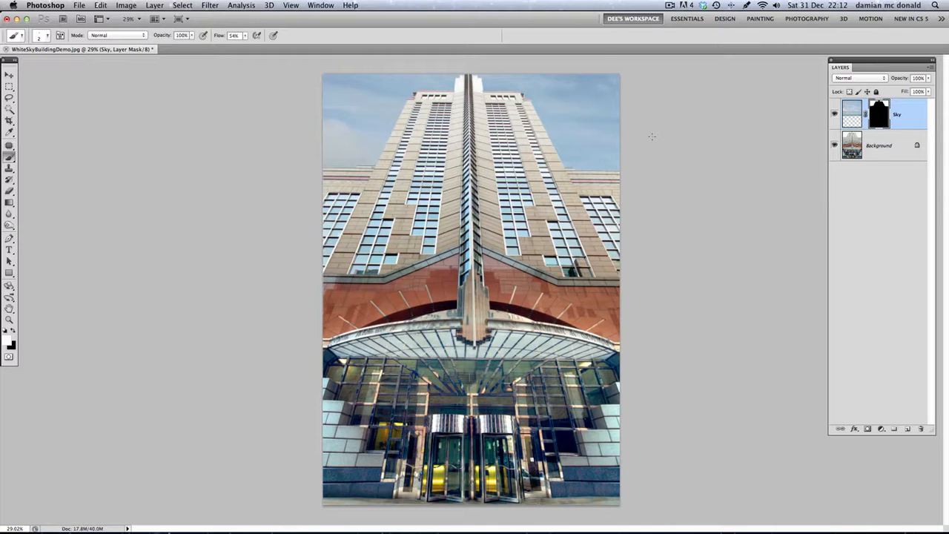
pyautogui.click(856, 112)
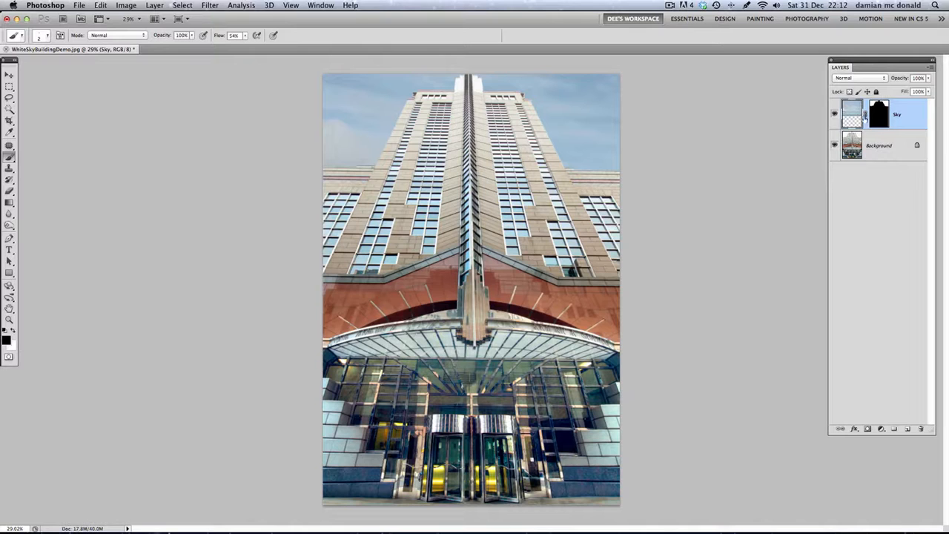
pyautogui.click(102, 6)
pyautogui.moveTo(126, 8)
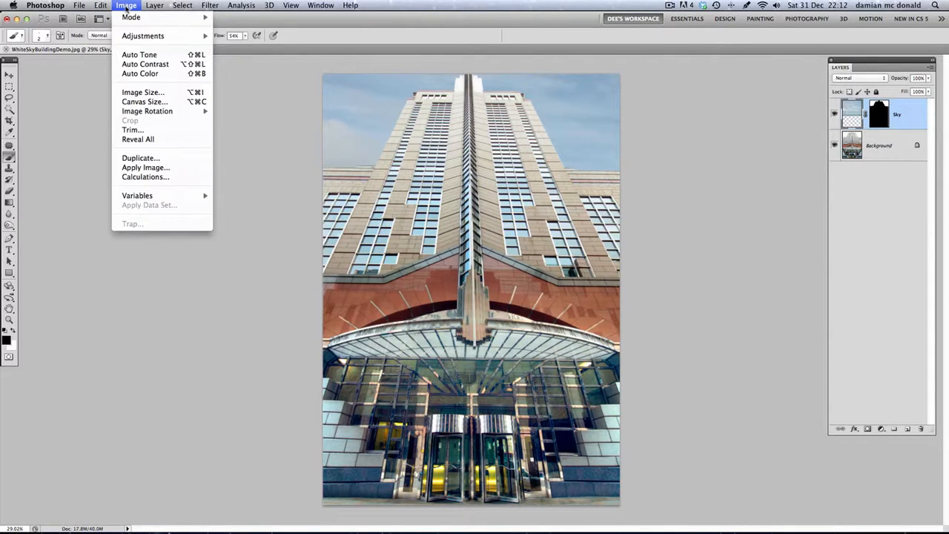
pyautogui.moveTo(135, 39)
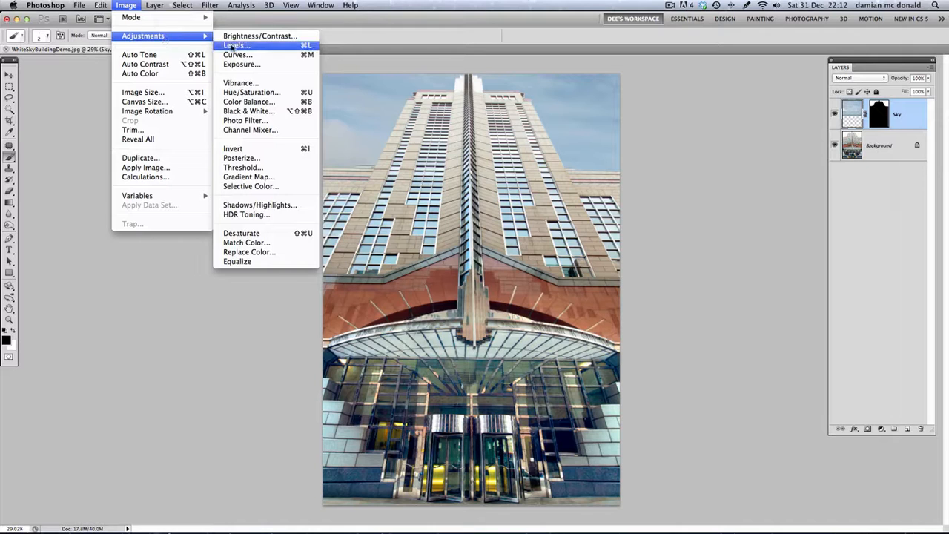
pyautogui.click(233, 46)
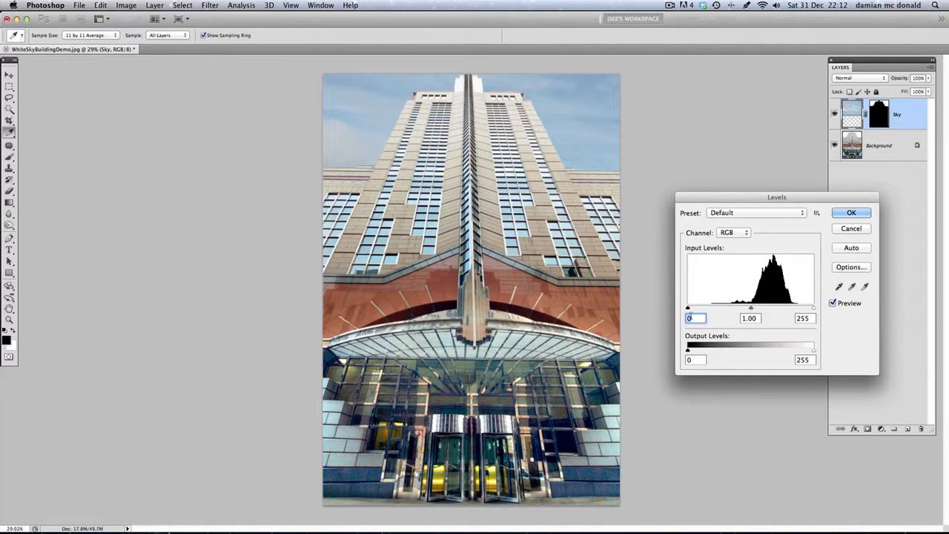
pyautogui.moveTo(687, 307); pyautogui.dragTo(709, 309)
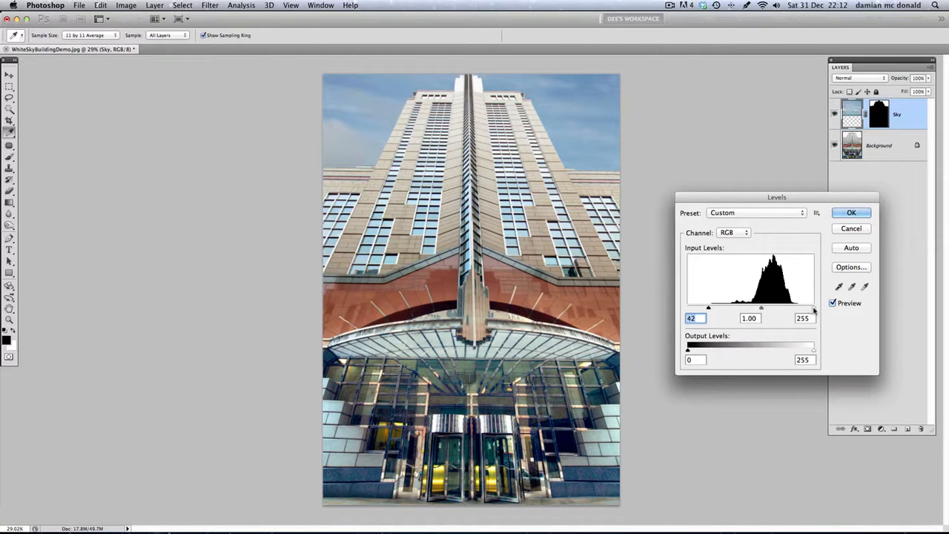
pyautogui.moveTo(814, 310); pyautogui.dragTo(740, 310)
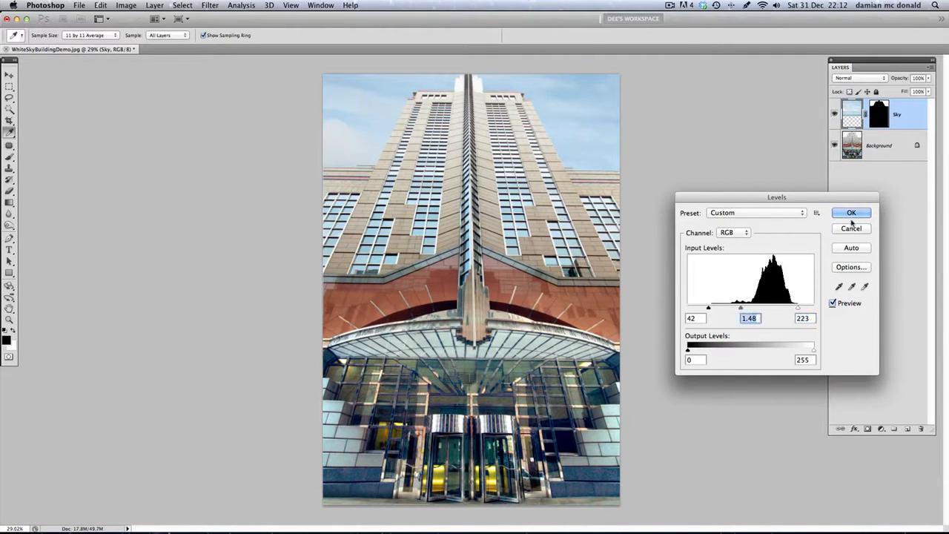
pyautogui.click(850, 213)
# Toggle the Sky layer's visibility to compare the whole photo with and without the new sky.
pyautogui.press('b')
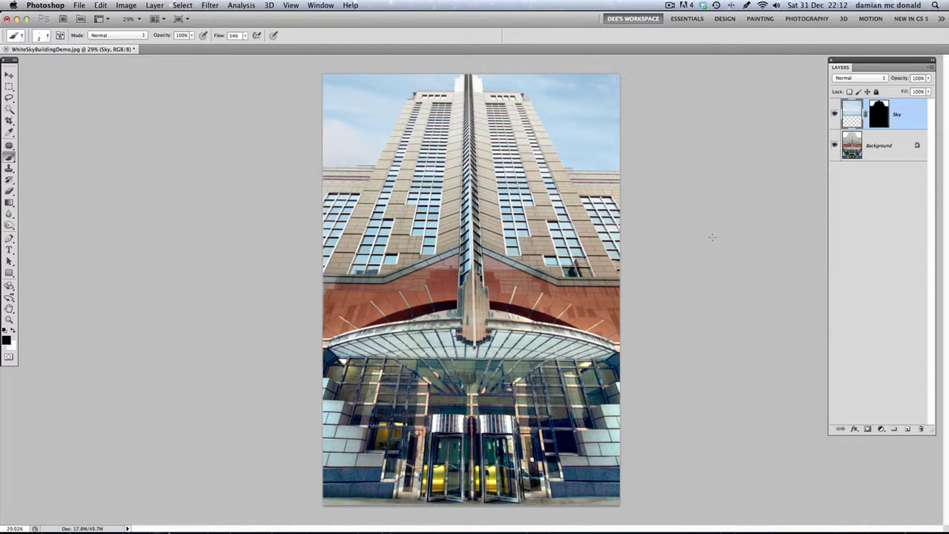
pyautogui.click(835, 114)
pyautogui.click(835, 114)
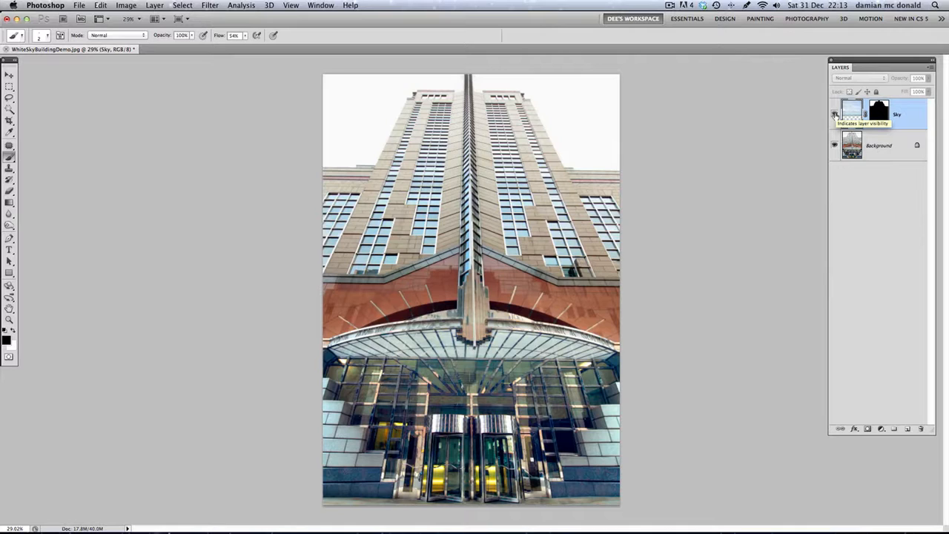